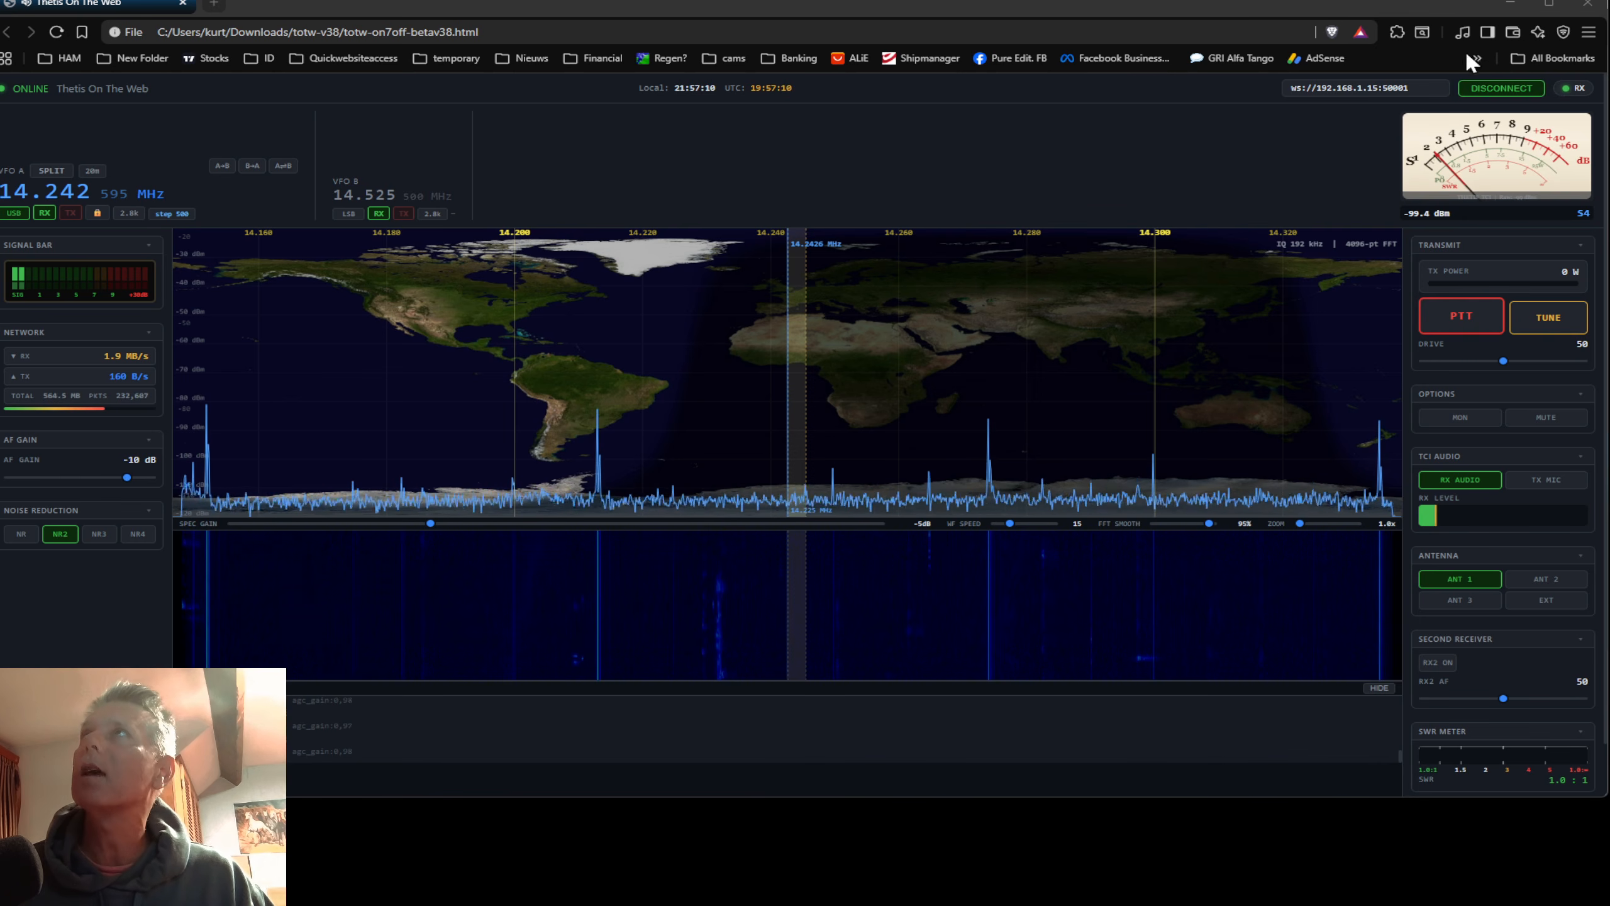
Step: Switch to Thetis and open its Setup at the network settings for the TCI server
{"action": "left_click", "coordinate": [1512, 5]}
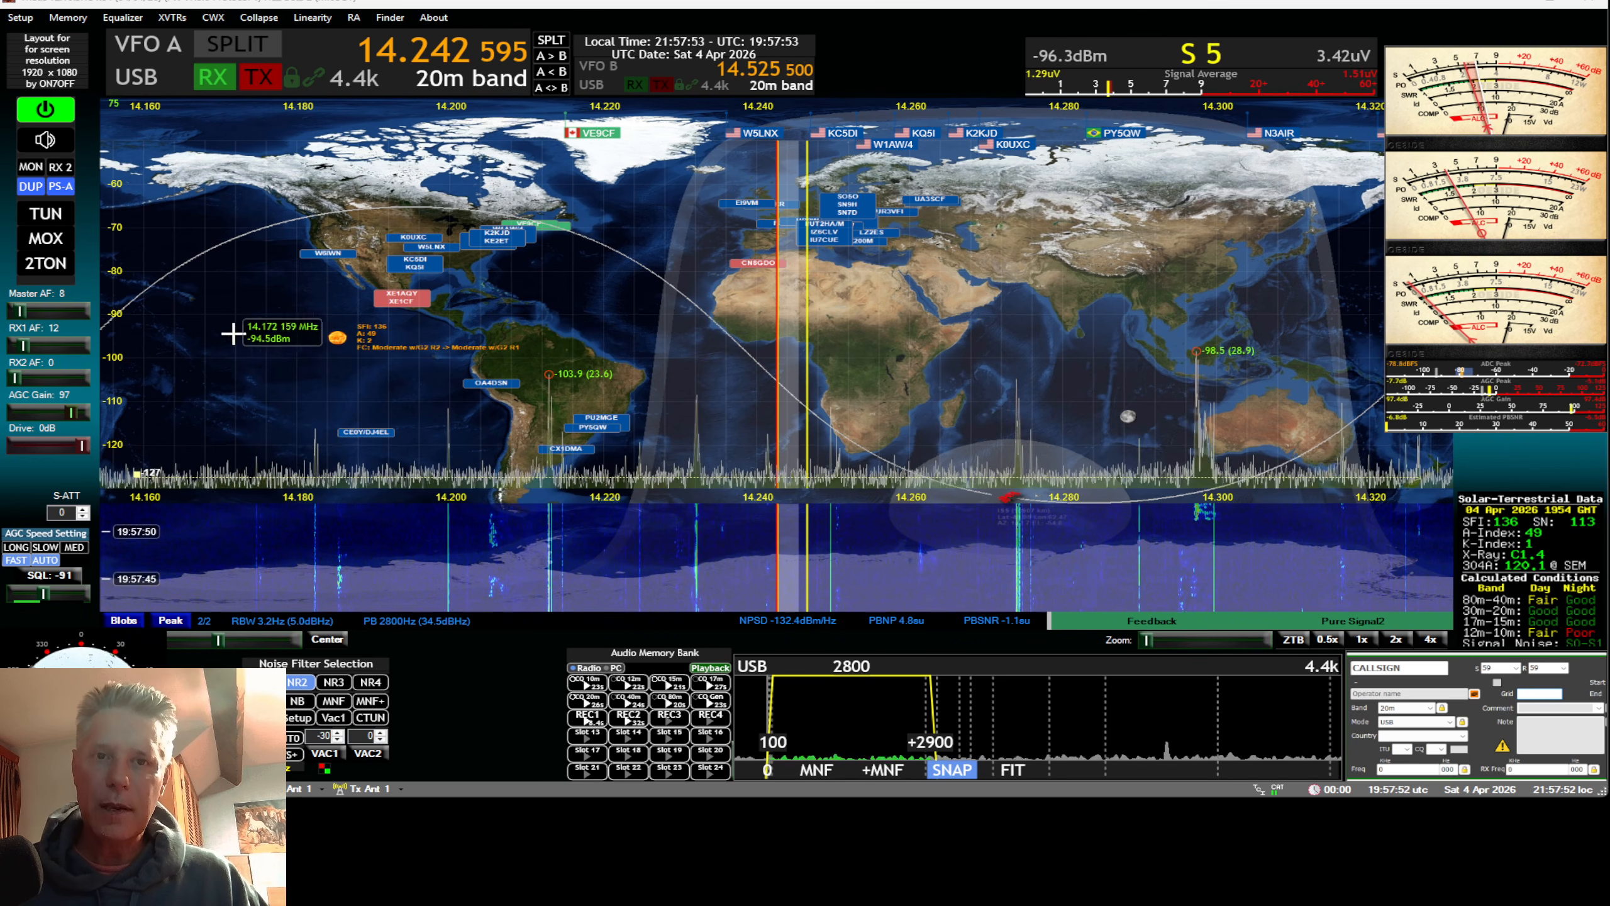
{"action": "left_click", "coordinate": [20, 21]}
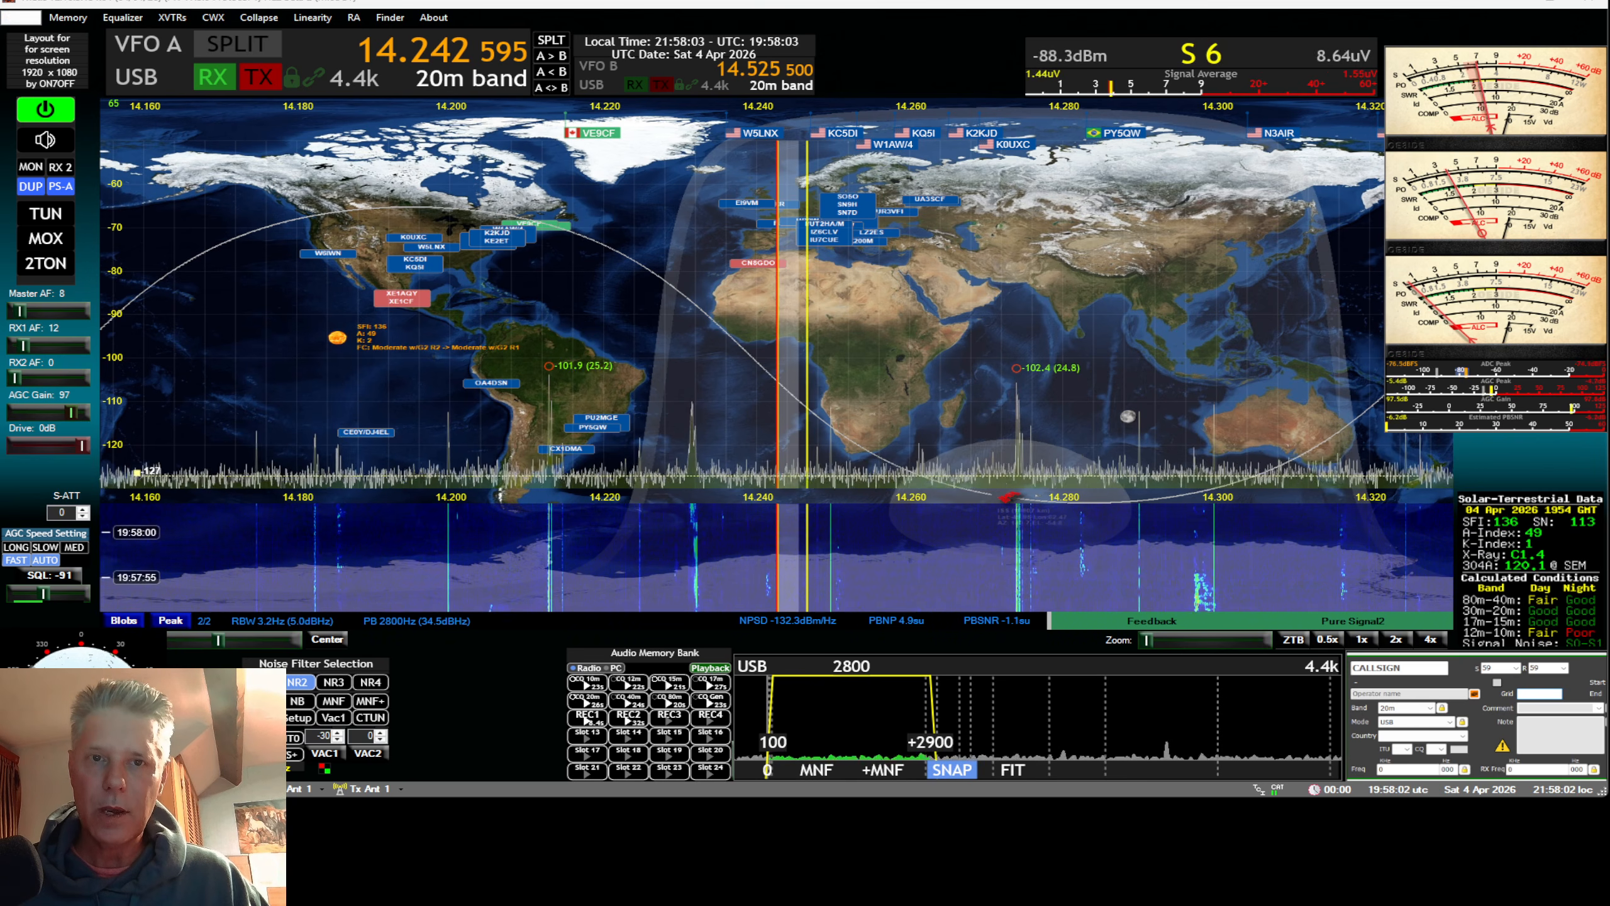
{"action": "left_click_drag", "start_coordinate": [493, 456], "coordinate": [548, 277]}
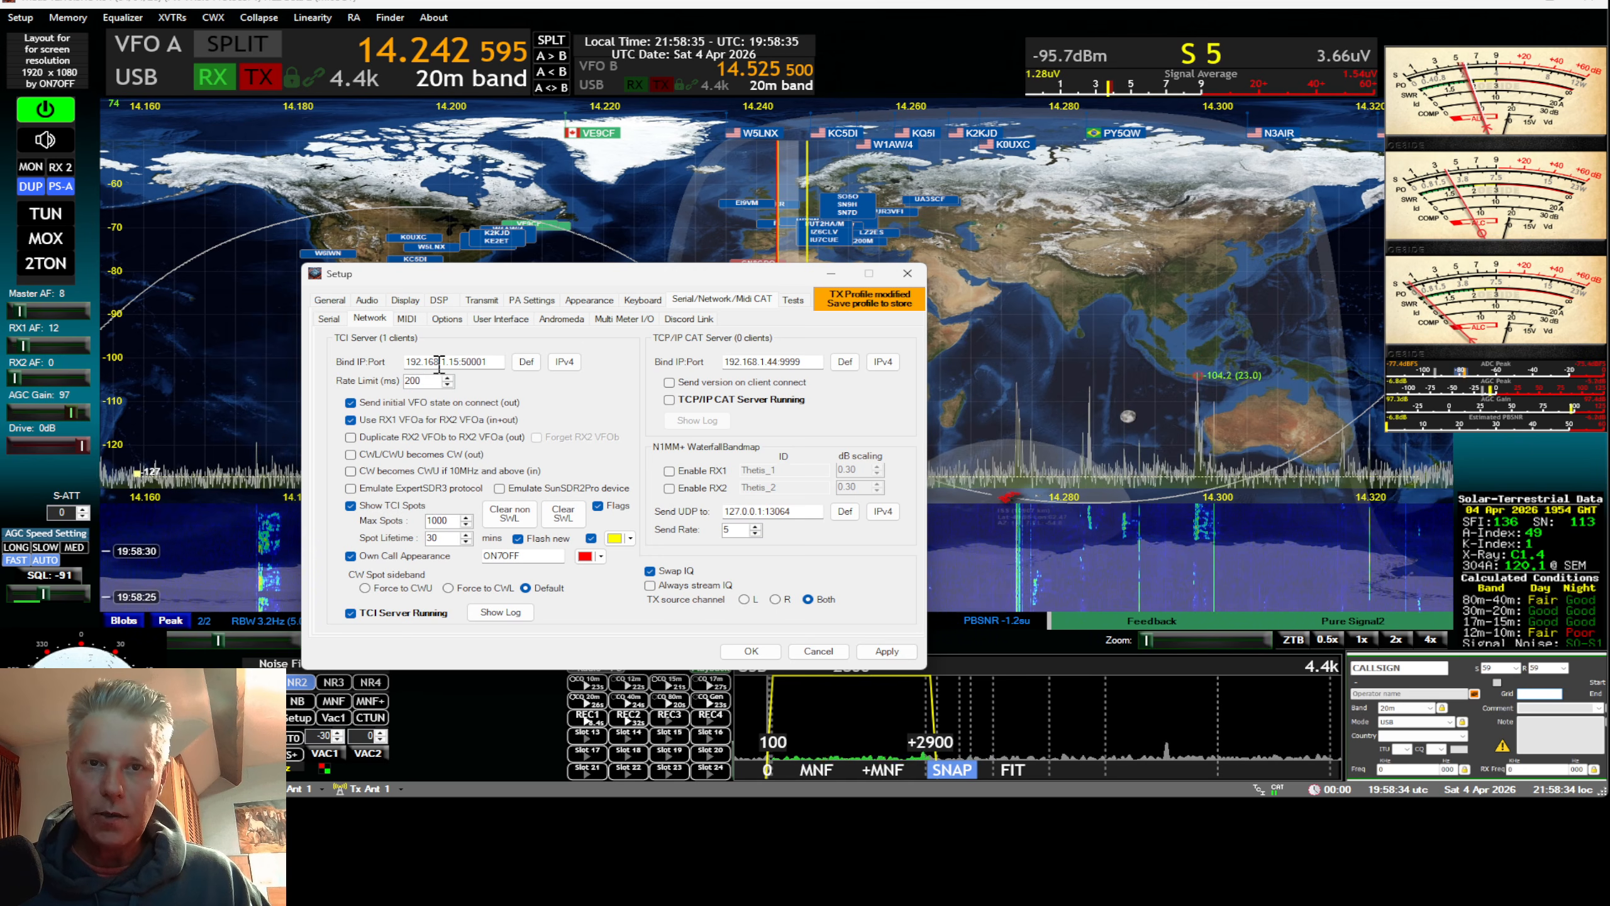
Step: Reset the TCI server's bind address to its default and reassign it to the IPv4 address 192.168.1.15
{"action": "left_click", "coordinate": [526, 361]}
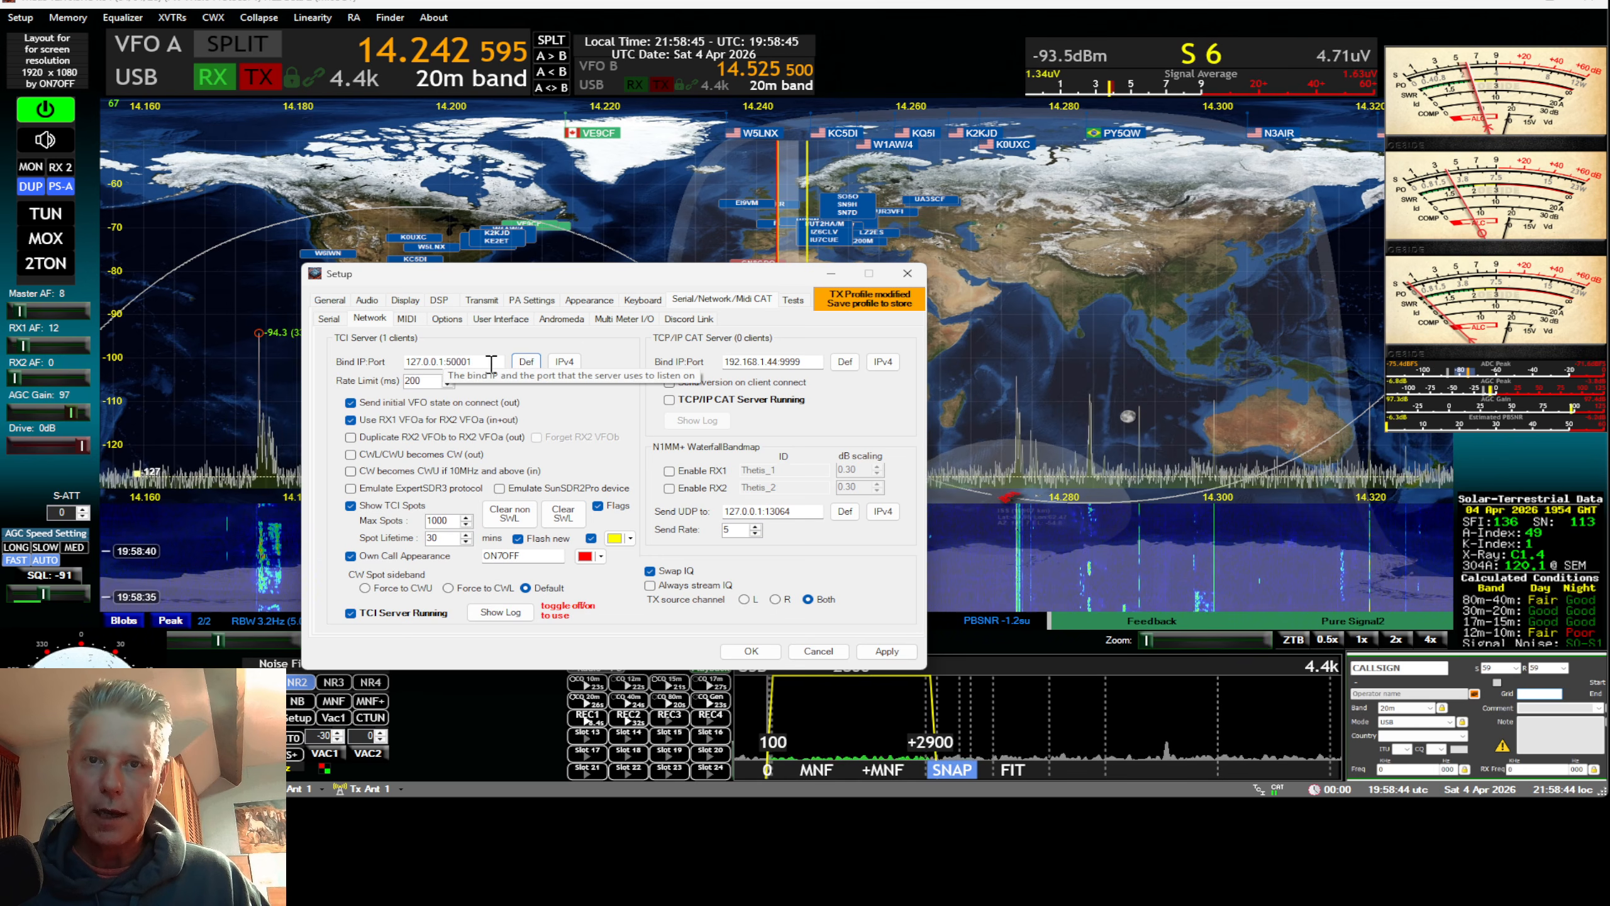
{"action": "left_click", "coordinate": [565, 363]}
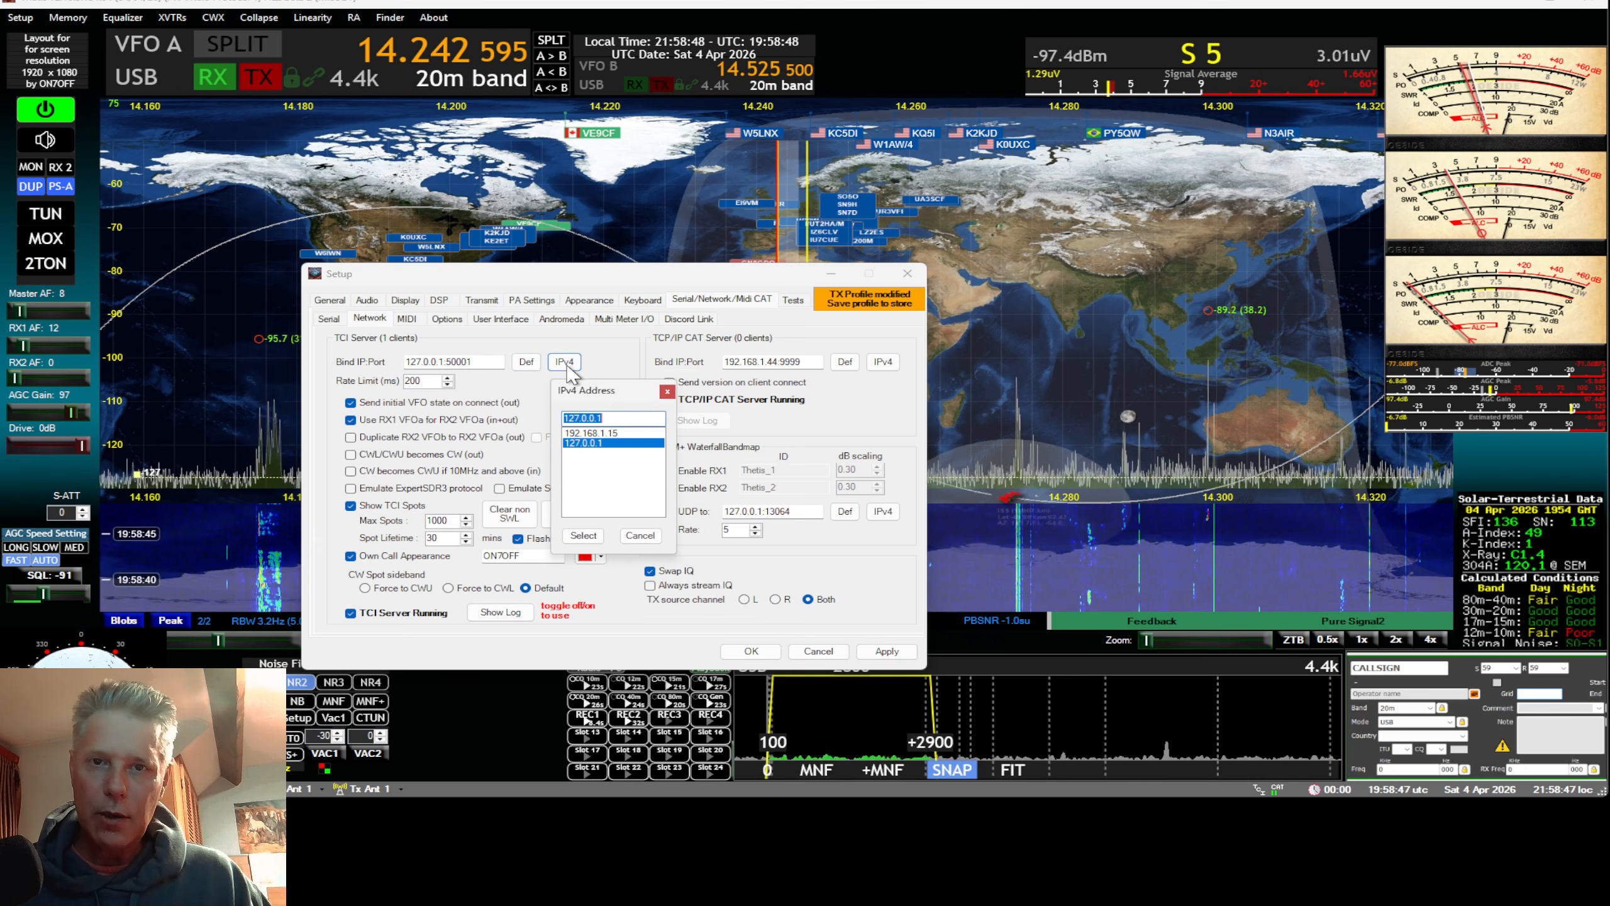
{"action": "left_click", "coordinate": [588, 432]}
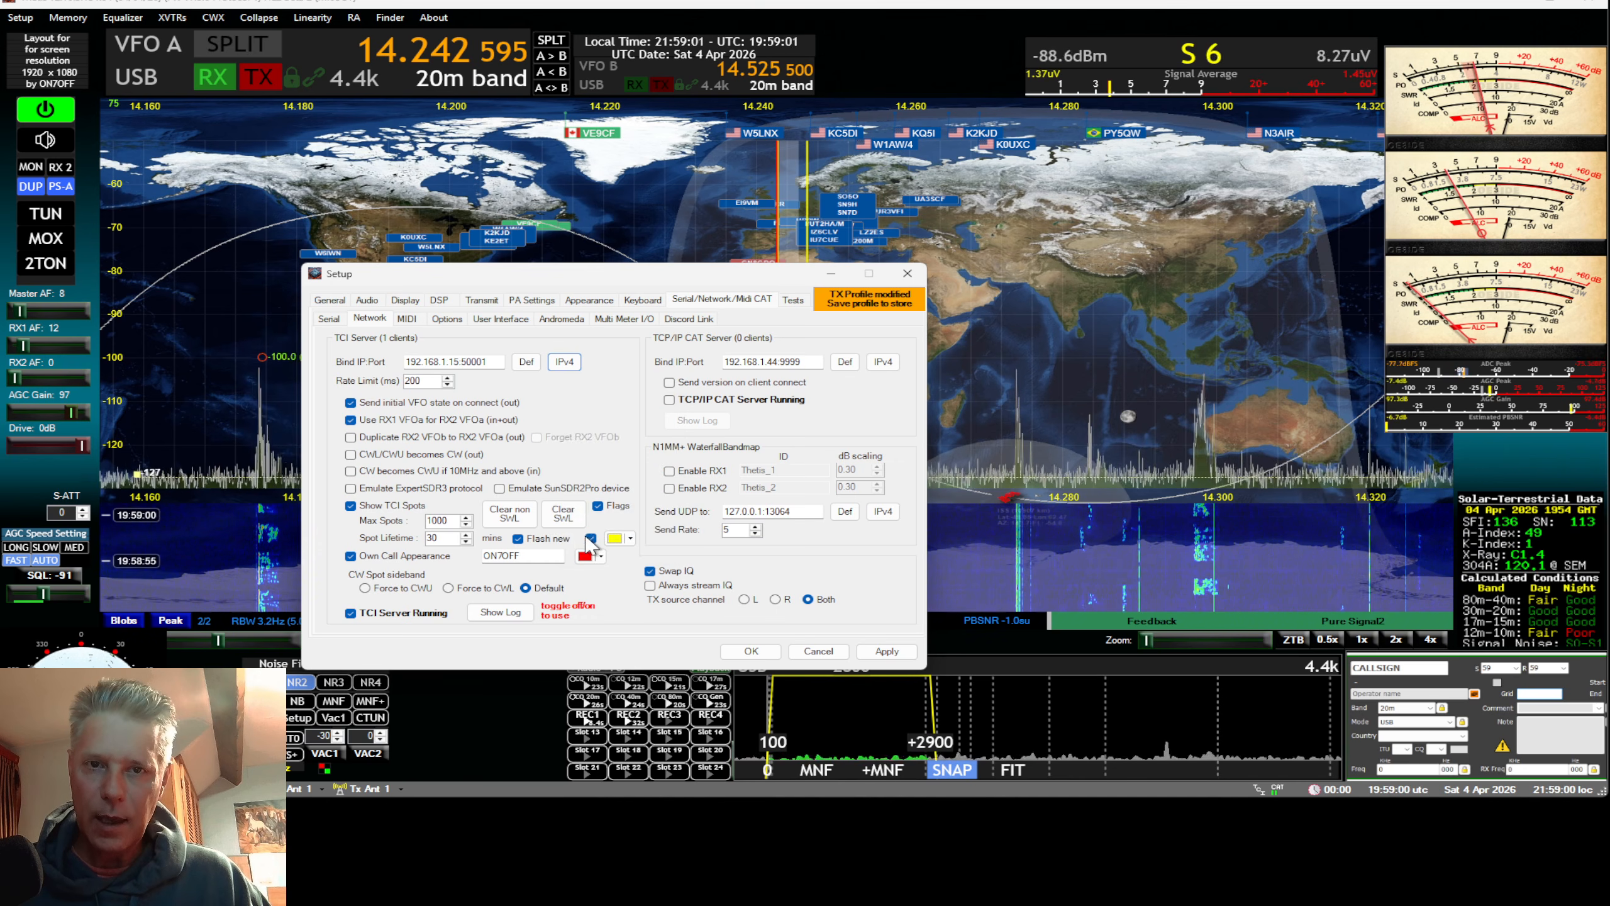
{"action": "left_click", "coordinate": [582, 536]}
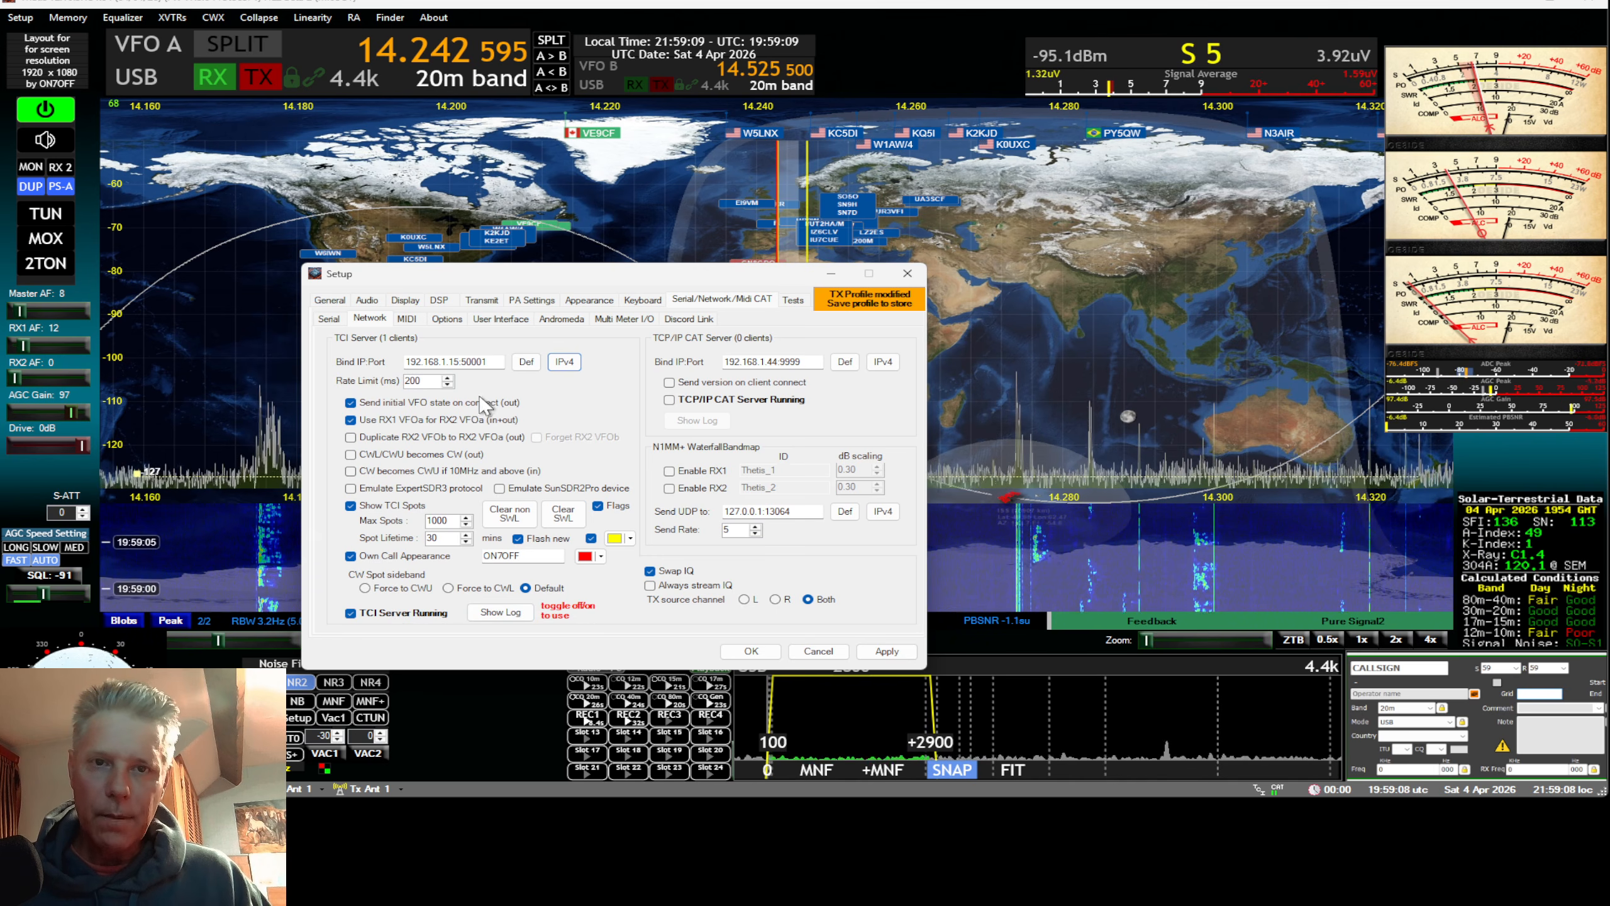
Step: Restart the TCI server by turning it off and on again, and accept the Setup changes
{"action": "double_click", "coordinate": [499, 366]}
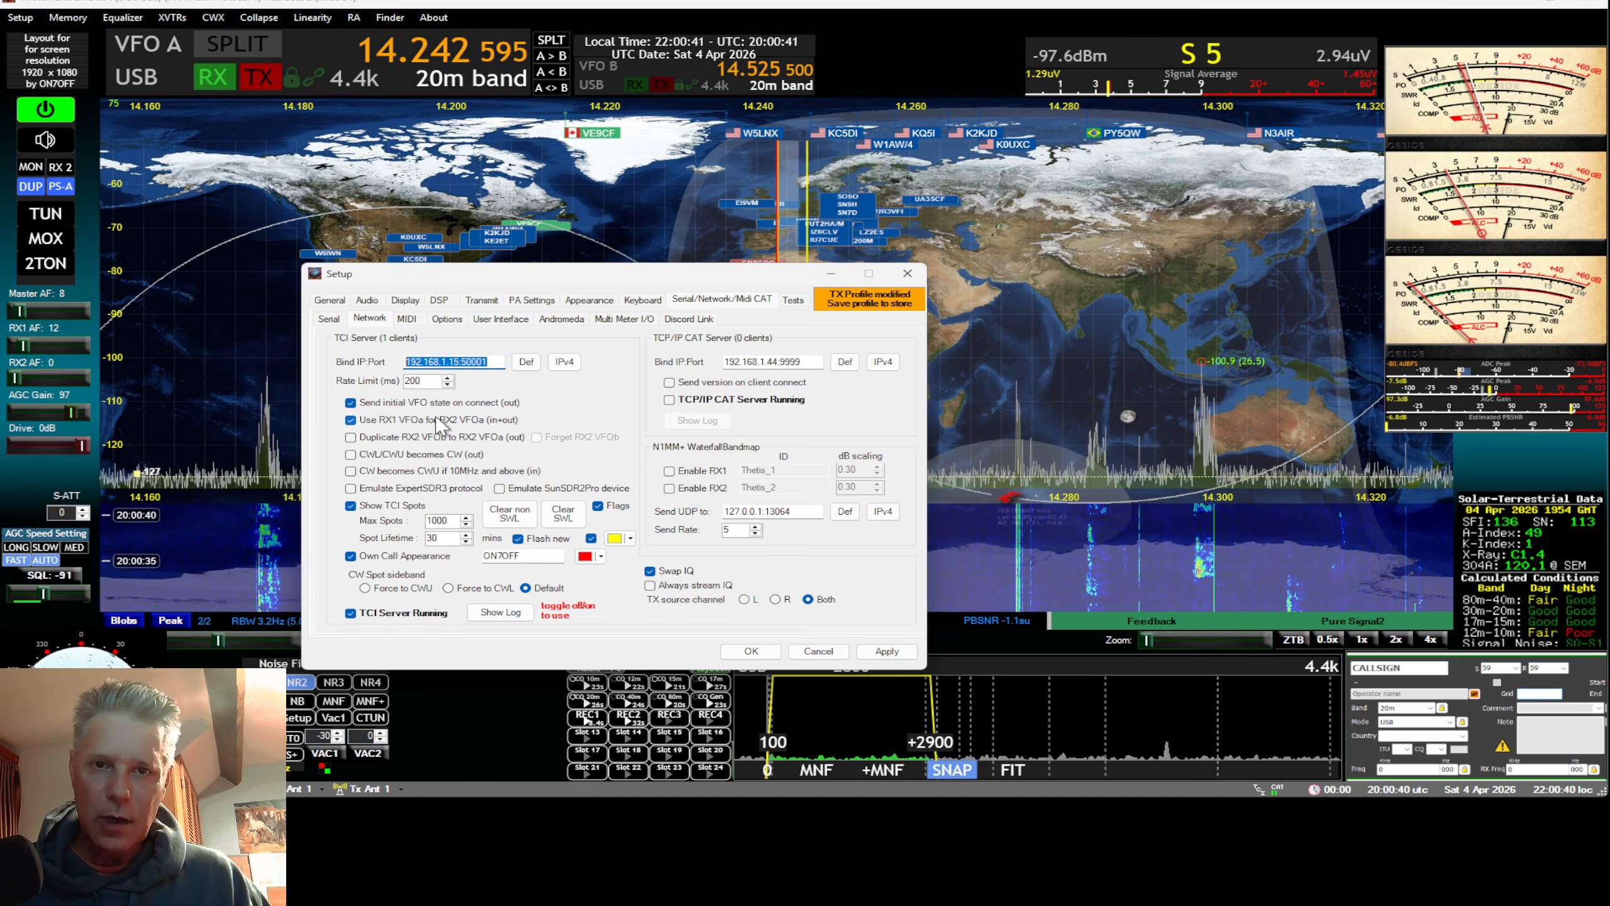
{"action": "left_click", "coordinate": [351, 613]}
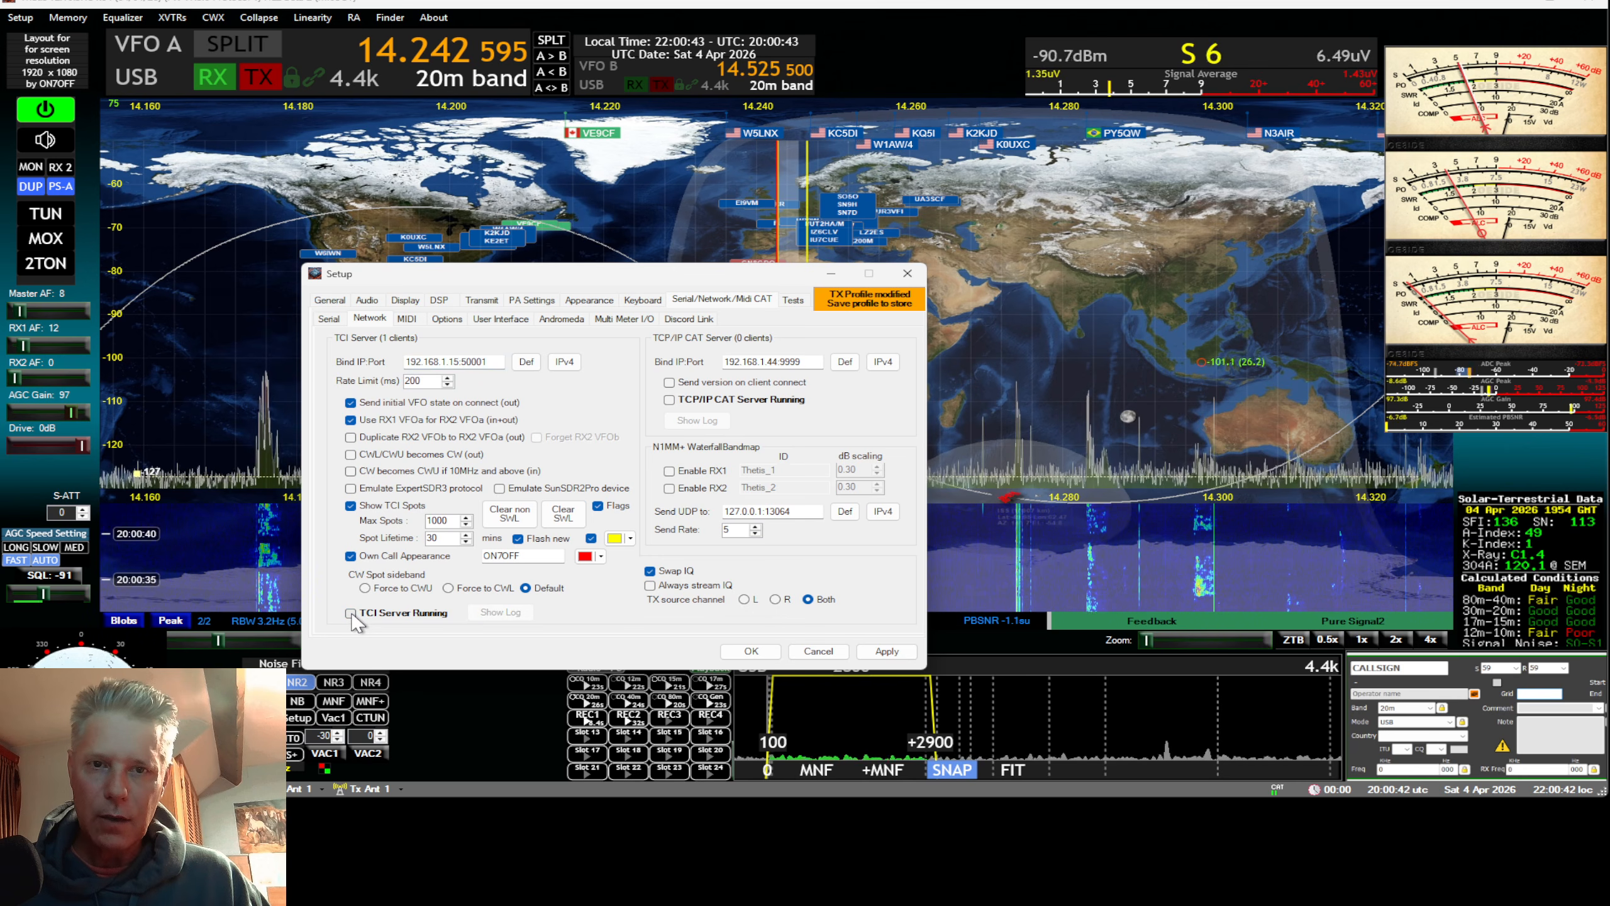
{"action": "left_click", "coordinate": [351, 614]}
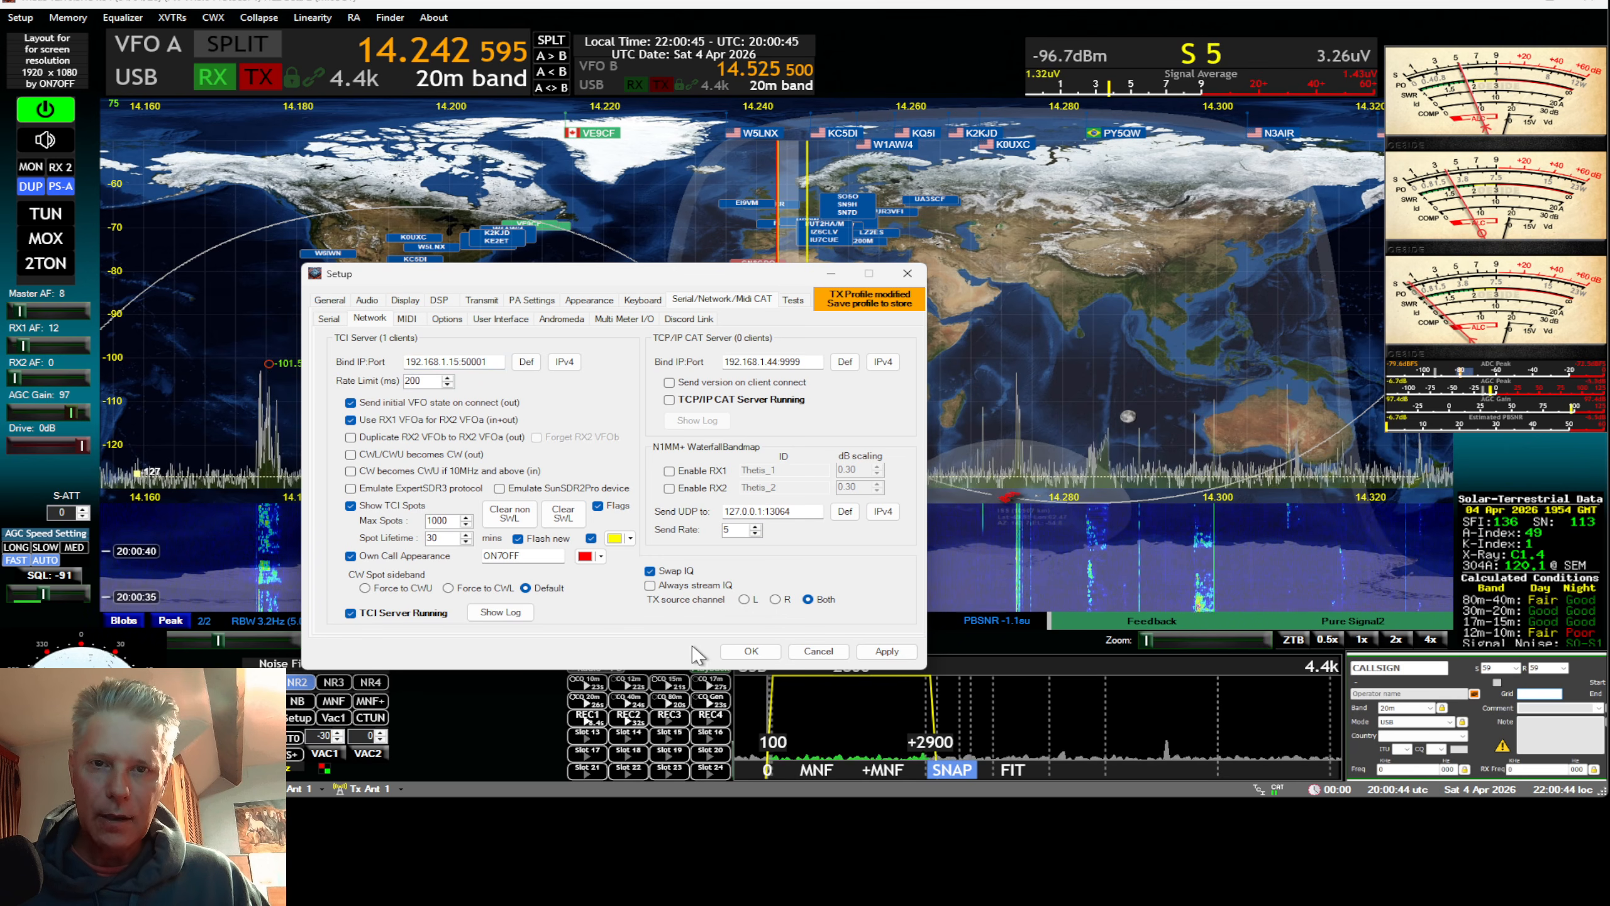
{"action": "left_click", "coordinate": [750, 651]}
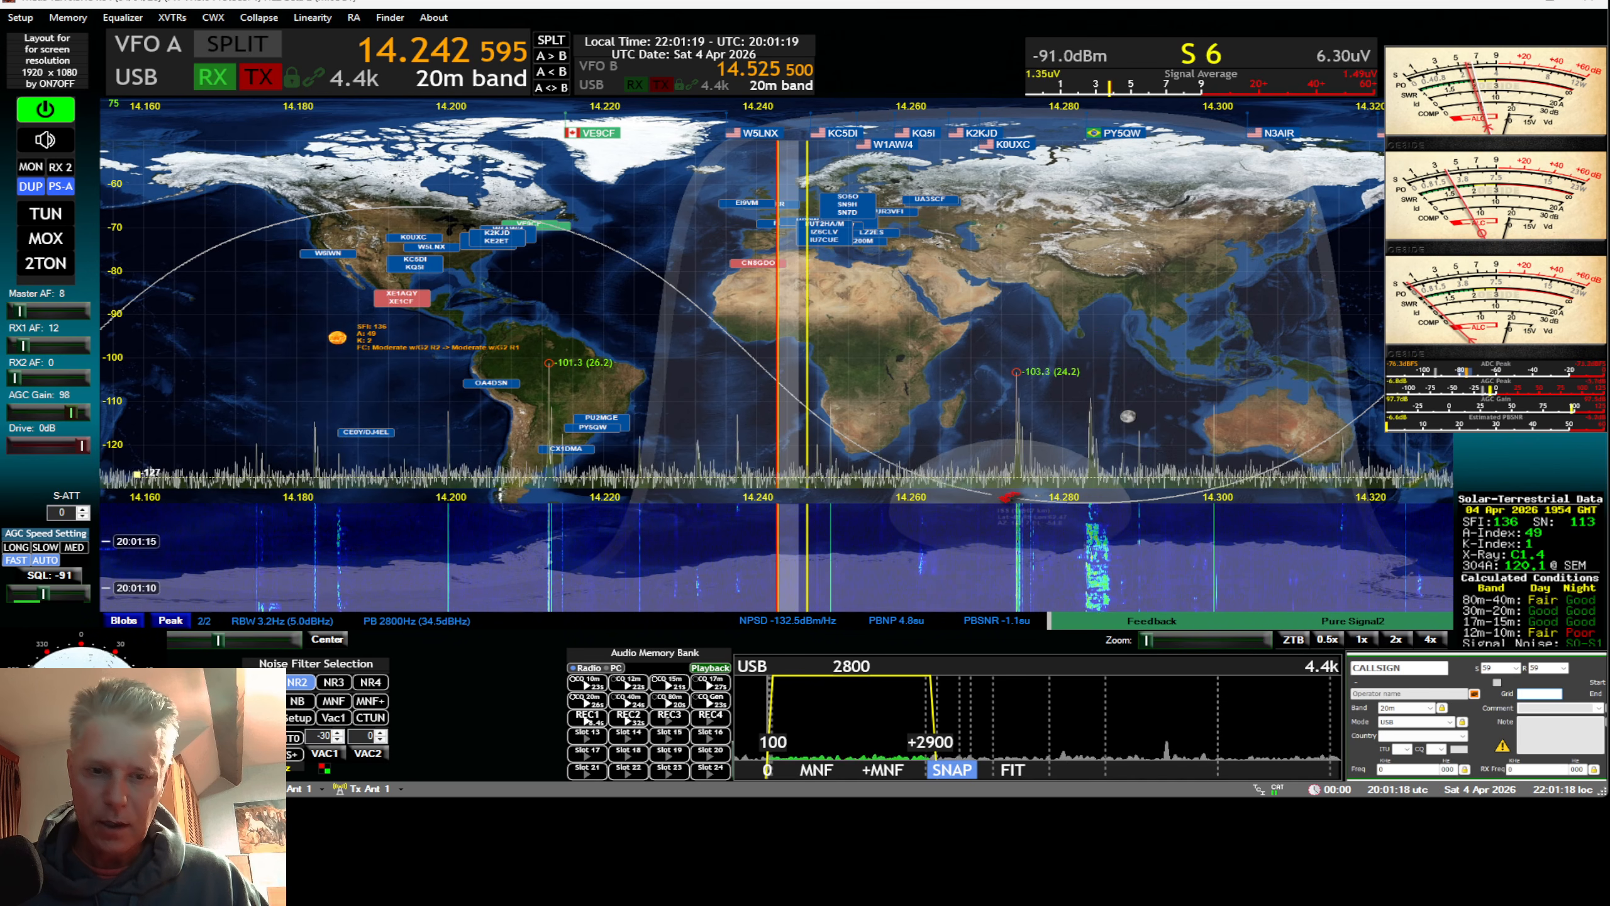
Step: Switch to the Thetis On The Web page, reposition its window over Thetis and connect to ws://192.168.1.15:50001
{"action": "key", "text": "alt+Tab"}
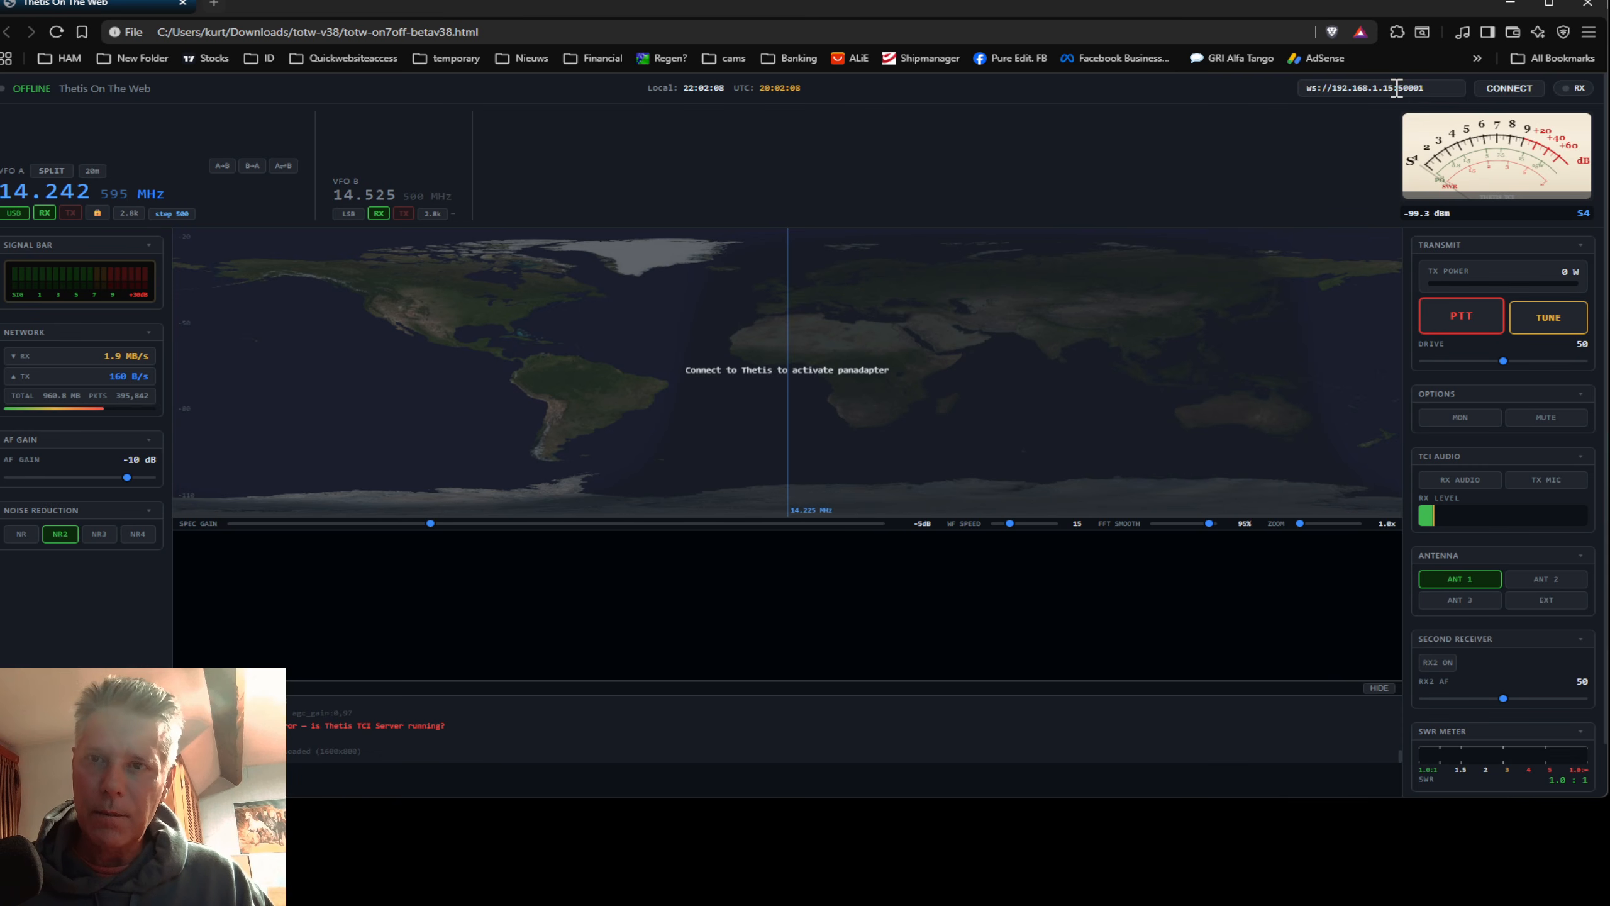
{"action": "left_click", "coordinate": [1396, 88]}
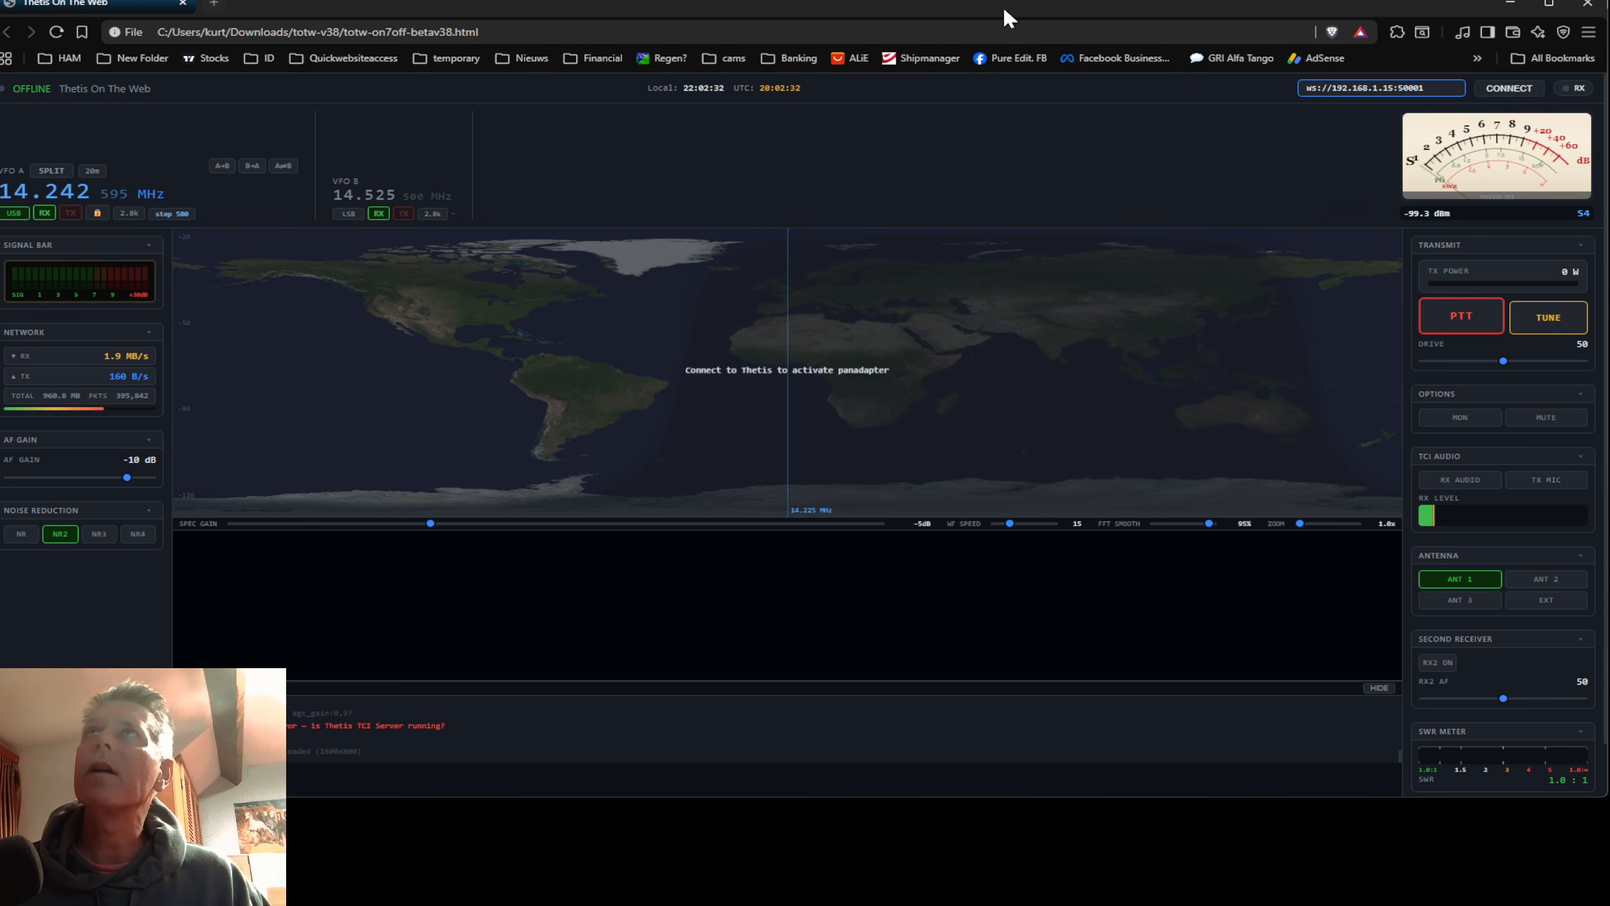
{"action": "left_click_drag", "start_coordinate": [905, 6], "coordinate": [851, 371]}
{"action": "left_click_drag", "start_coordinate": [887, 466], "coordinate": [993, 259]}
{"action": "left_click", "coordinate": [1019, 339]}
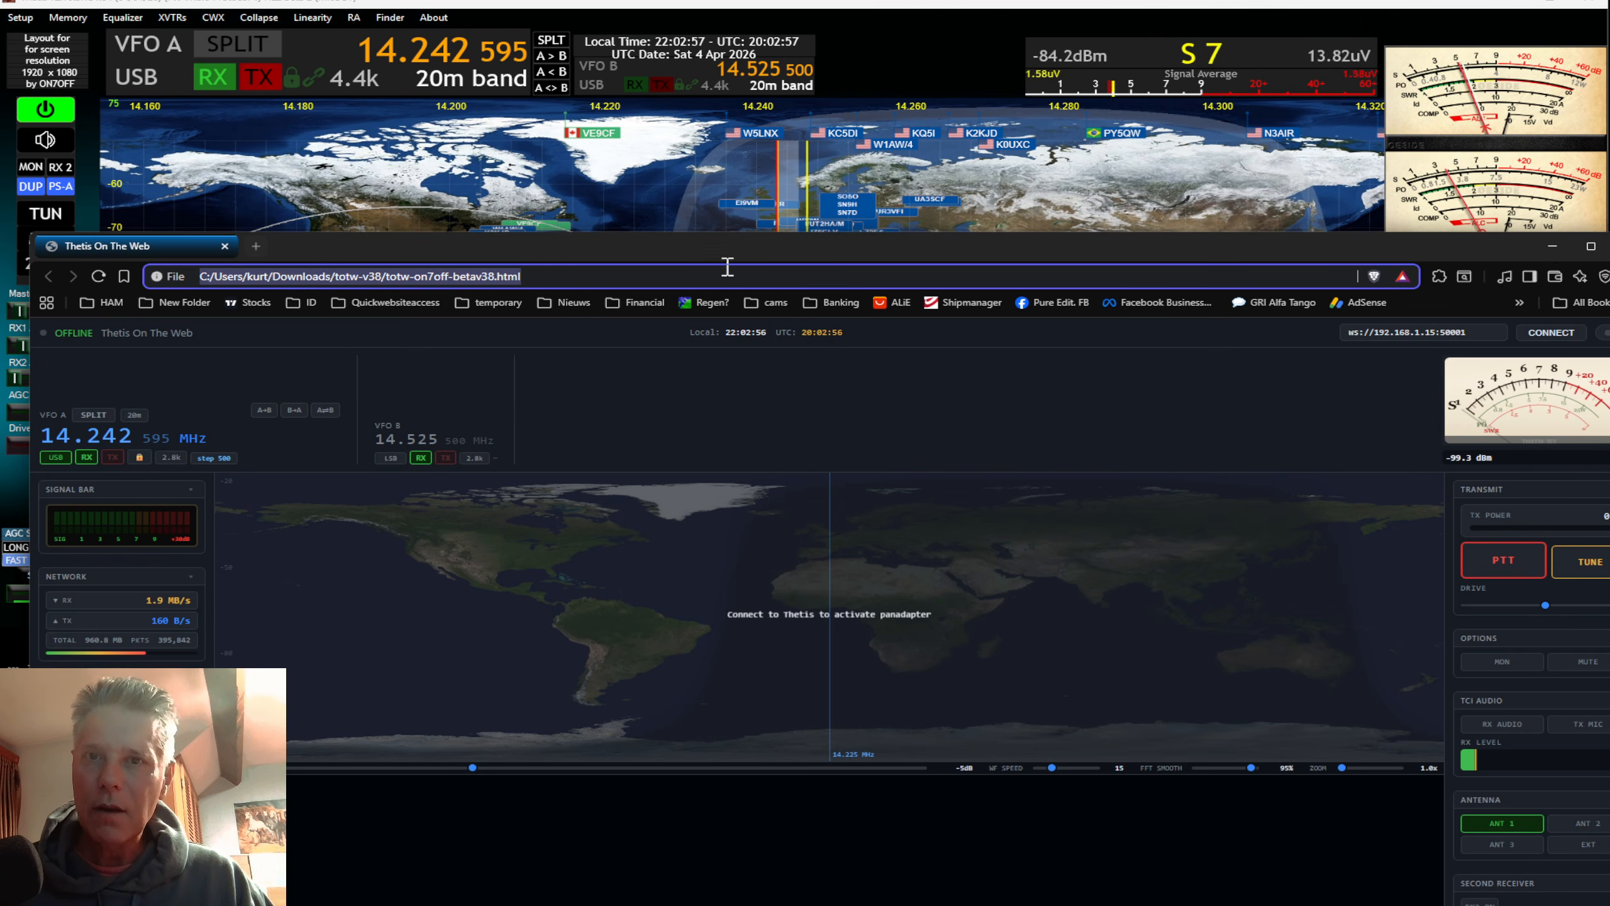
{"action": "mouse_move", "coordinate": [748, 142]}
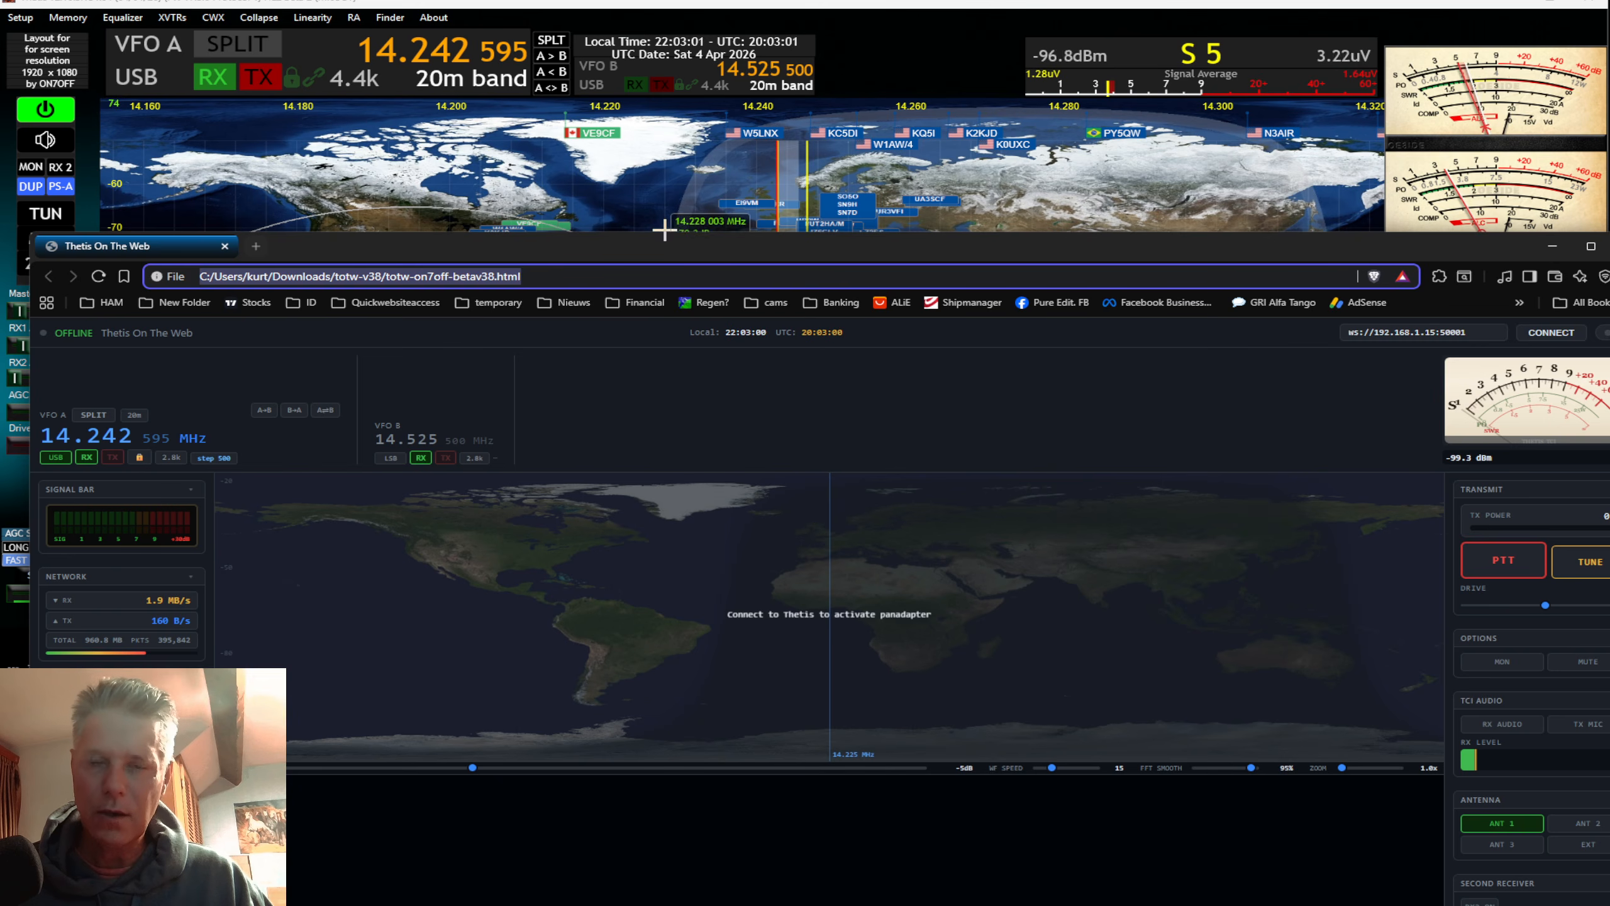
{"action": "mouse_move", "coordinate": [695, 252]}
{"action": "left_mouse_down"}
{"action": "mouse_move", "coordinate": [712, 239]}
{"action": "mouse_move", "coordinate": [704, 207]}
{"action": "mouse_move", "coordinate": [685, 209]}
{"action": "mouse_move", "coordinate": [688, 226]}
{"action": "left_mouse_up"}
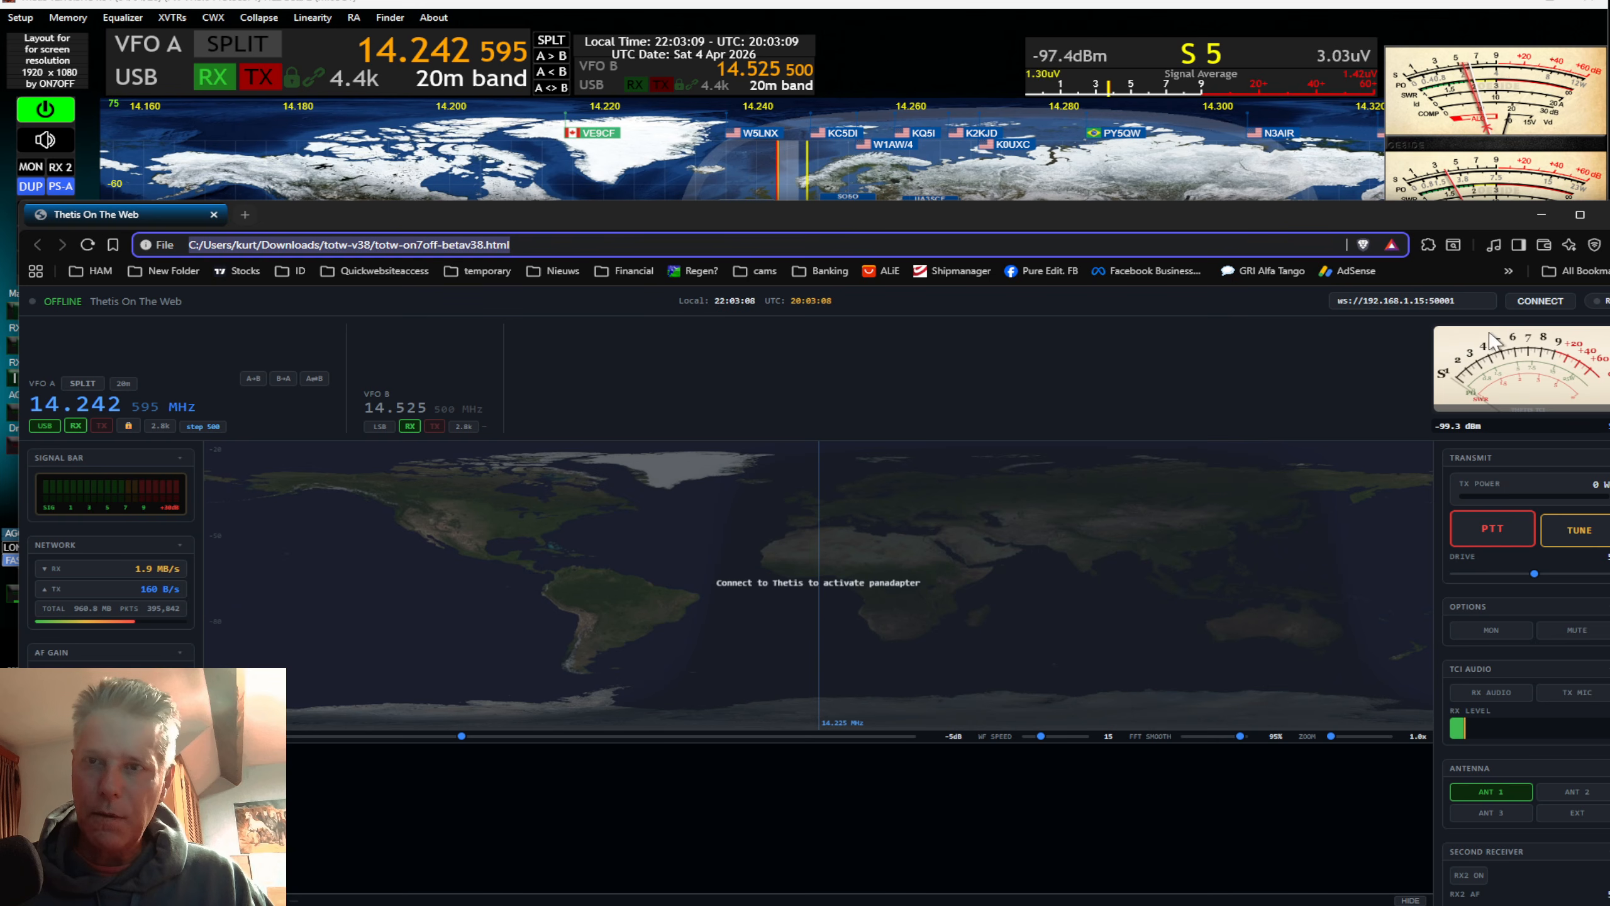
{"action": "left_click", "coordinate": [1537, 309]}
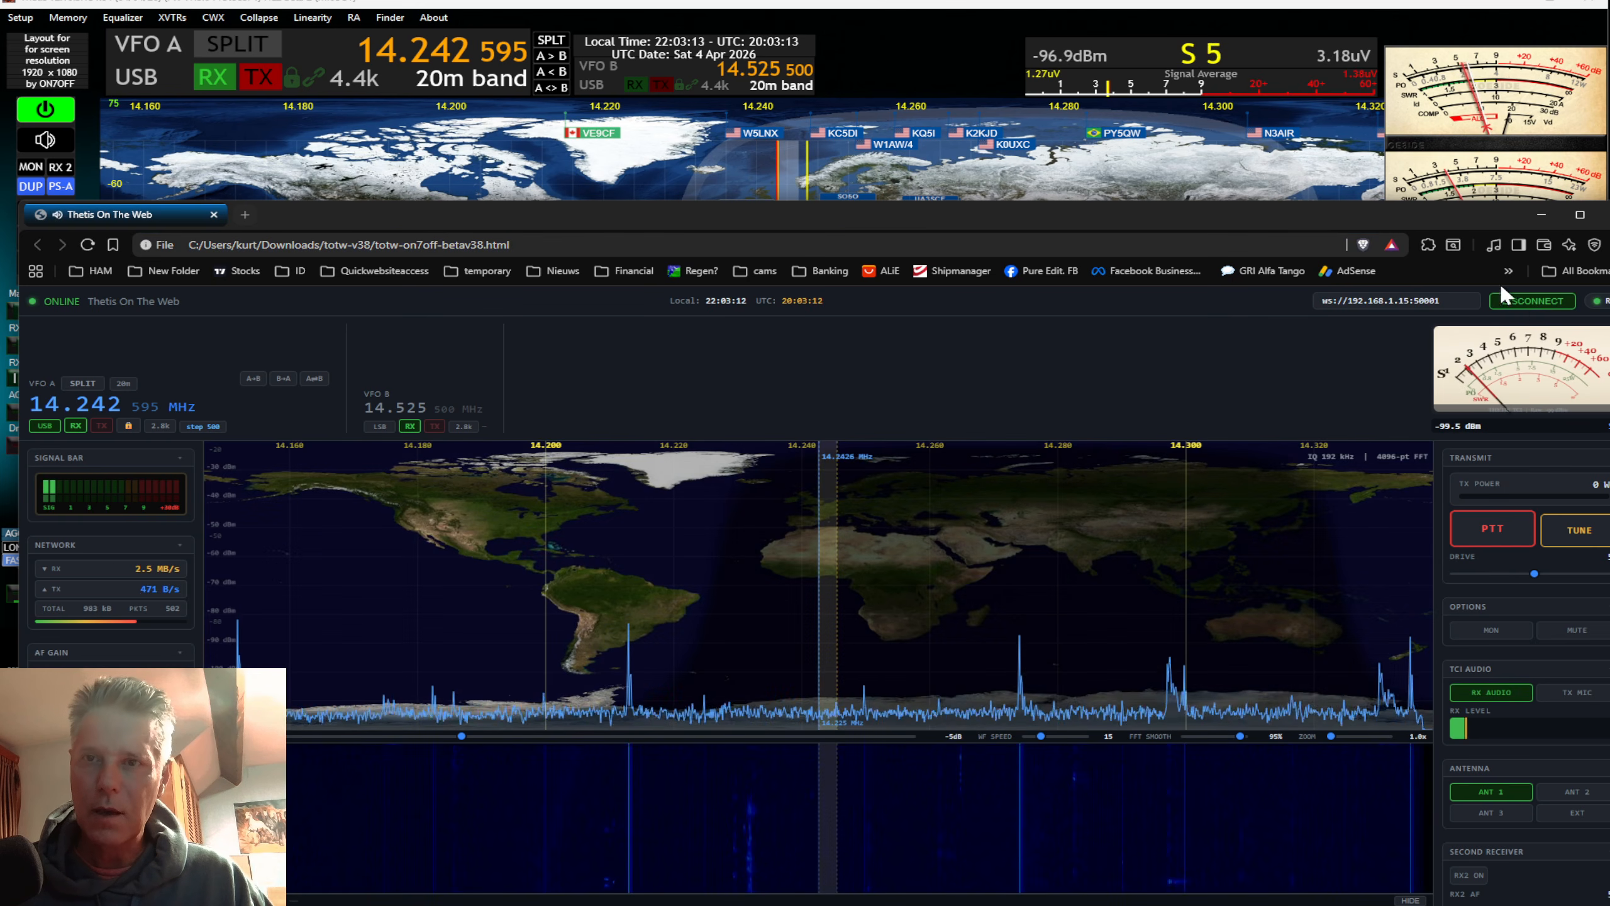
Step: Look briefly at the Thetis main window, return to the web page and reposition its window to show the whole interface
{"action": "left_click", "coordinate": [1531, 217]}
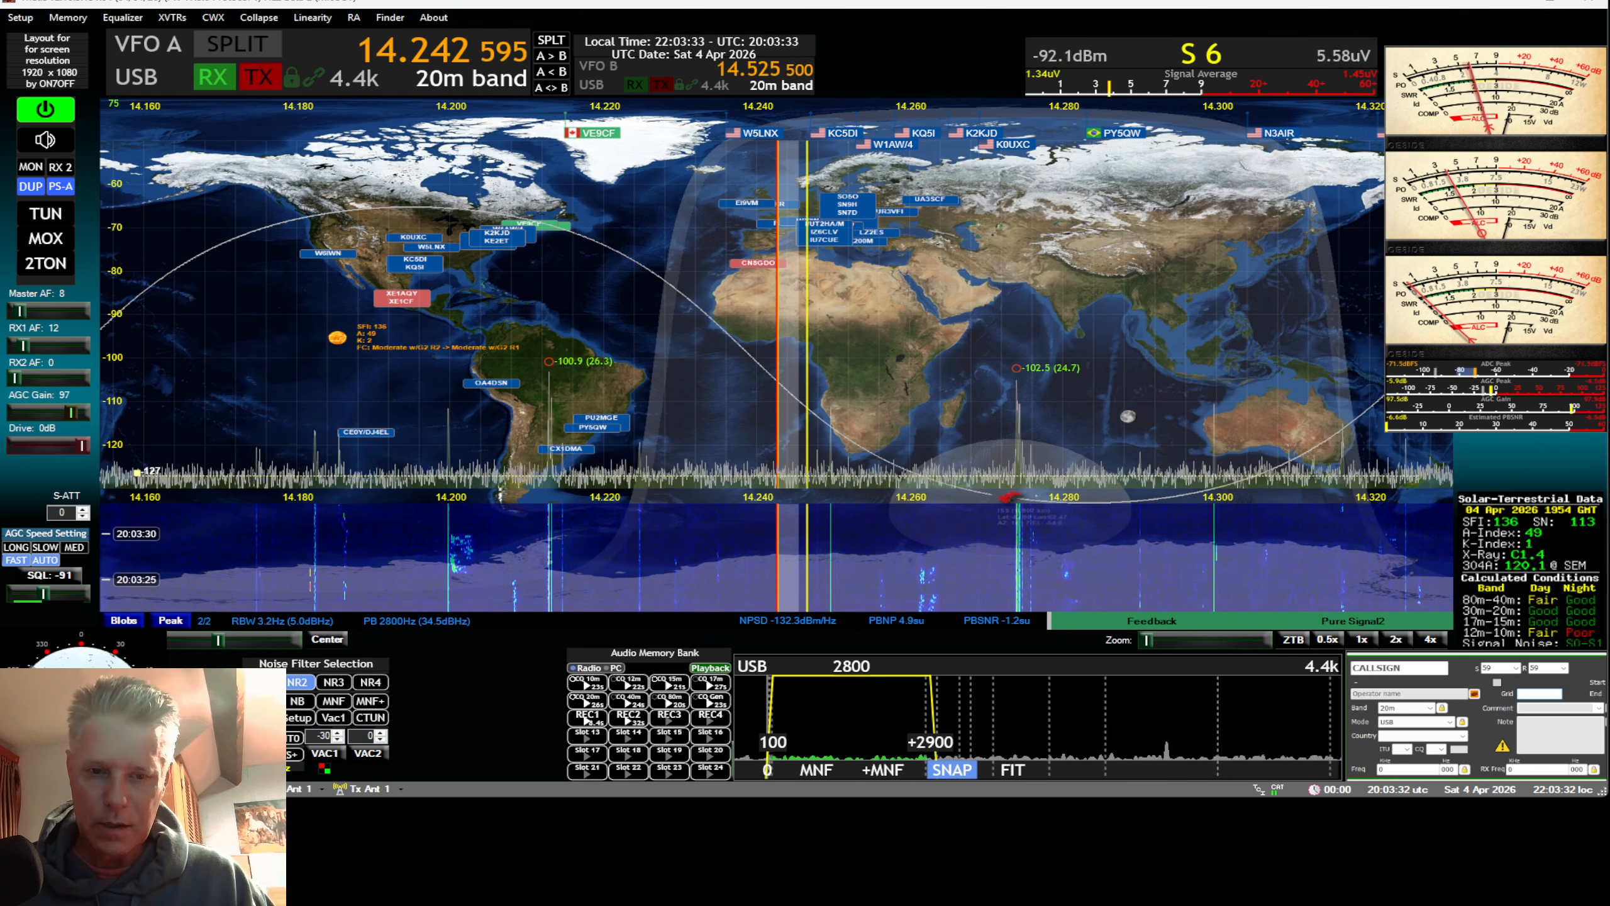
{"action": "key", "text": "alt+Tab"}
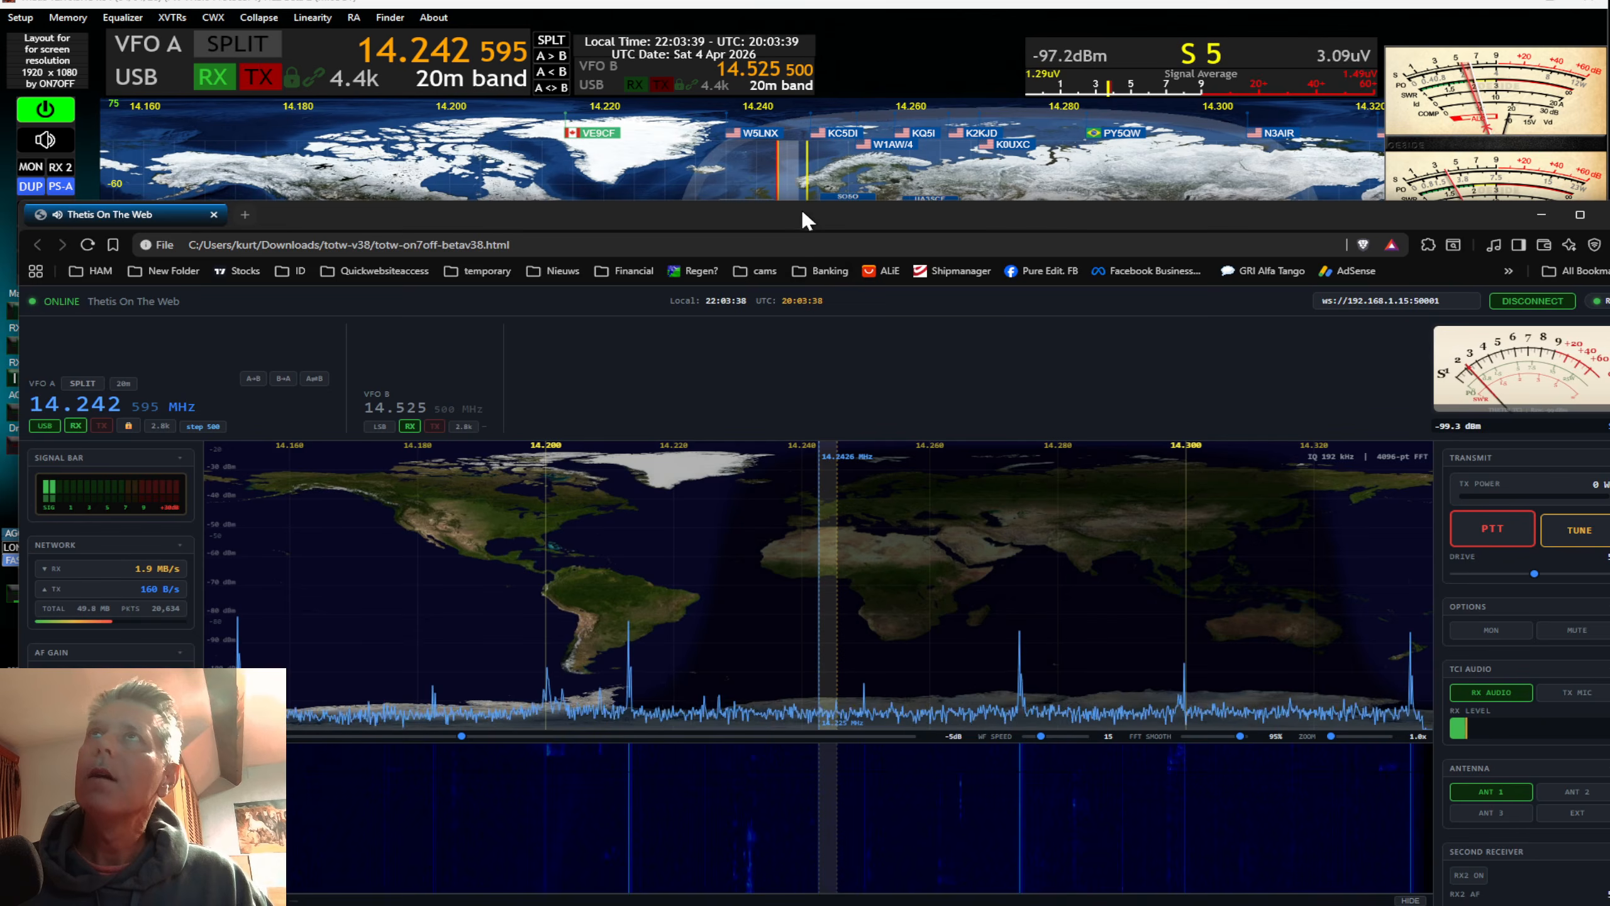
{"action": "left_click_drag", "start_coordinate": [802, 209], "coordinate": [773, 7]}
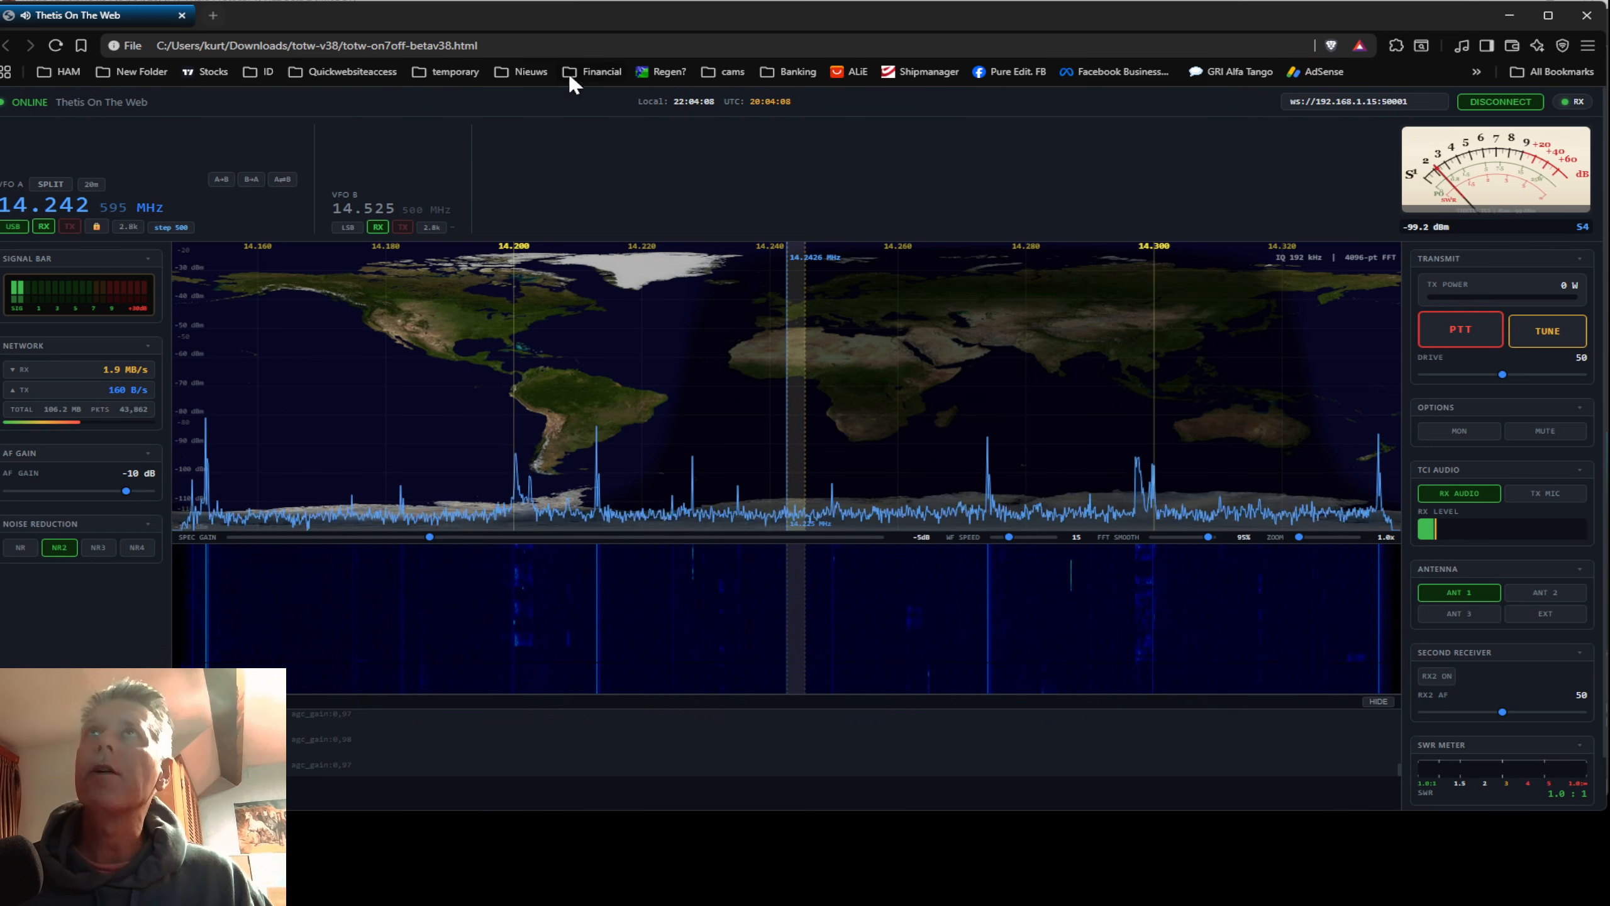
{"action": "left_click", "coordinate": [605, 49]}
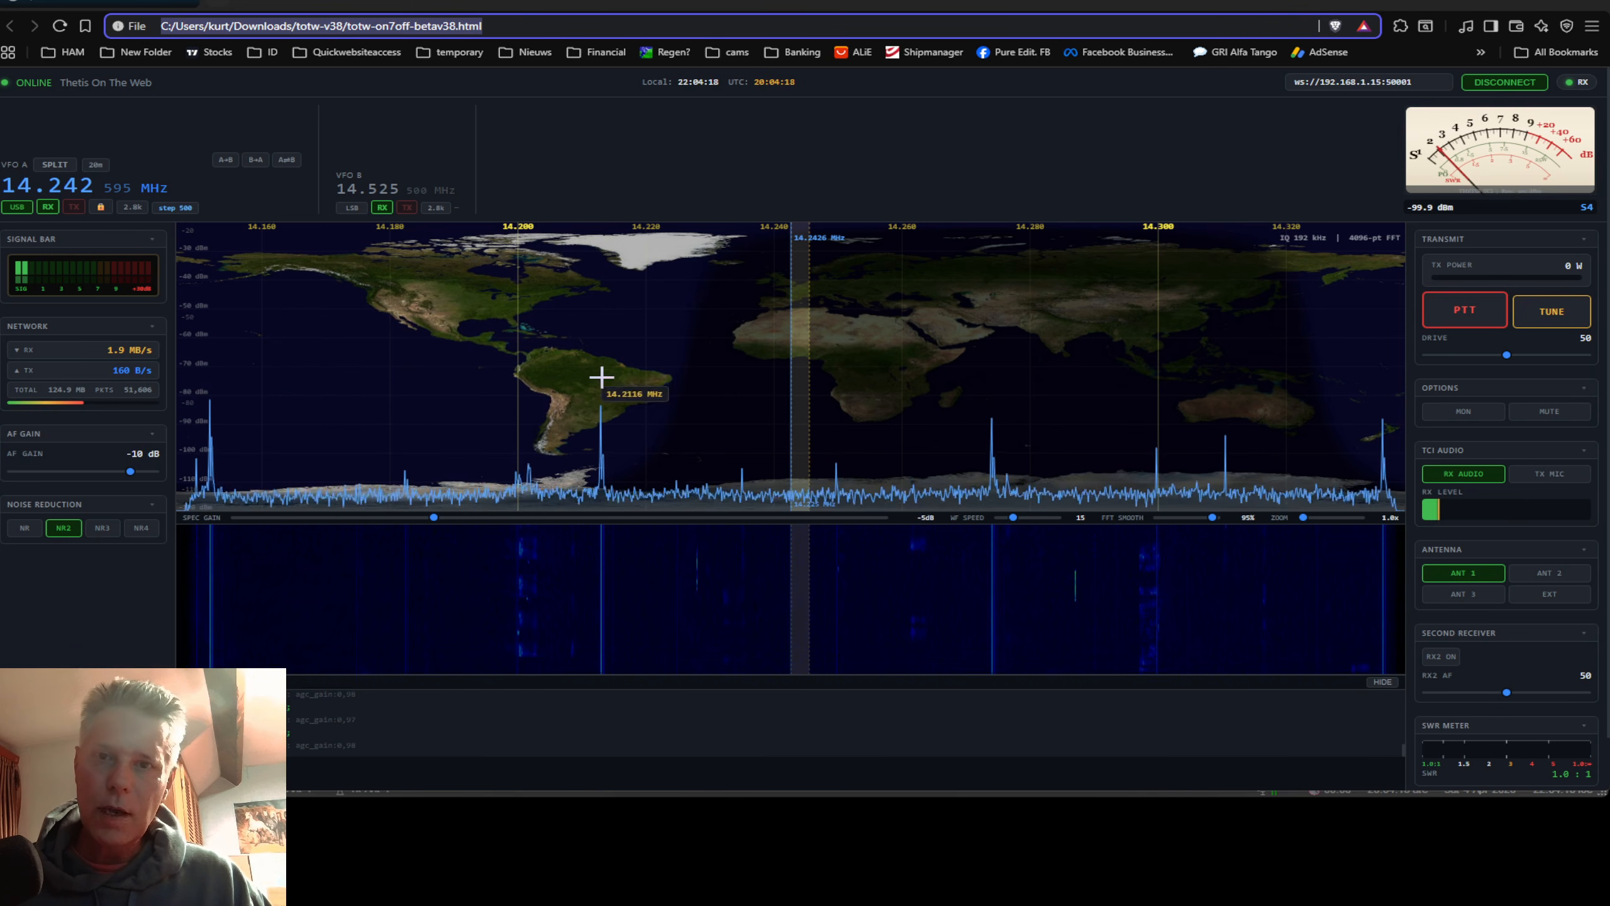
Step: Tune VFO A to 14.200 MHz on the panadapter and view its available modes and bands without changing them
{"action": "left_click_drag", "start_coordinate": [803, 304], "coordinate": [520, 304]}
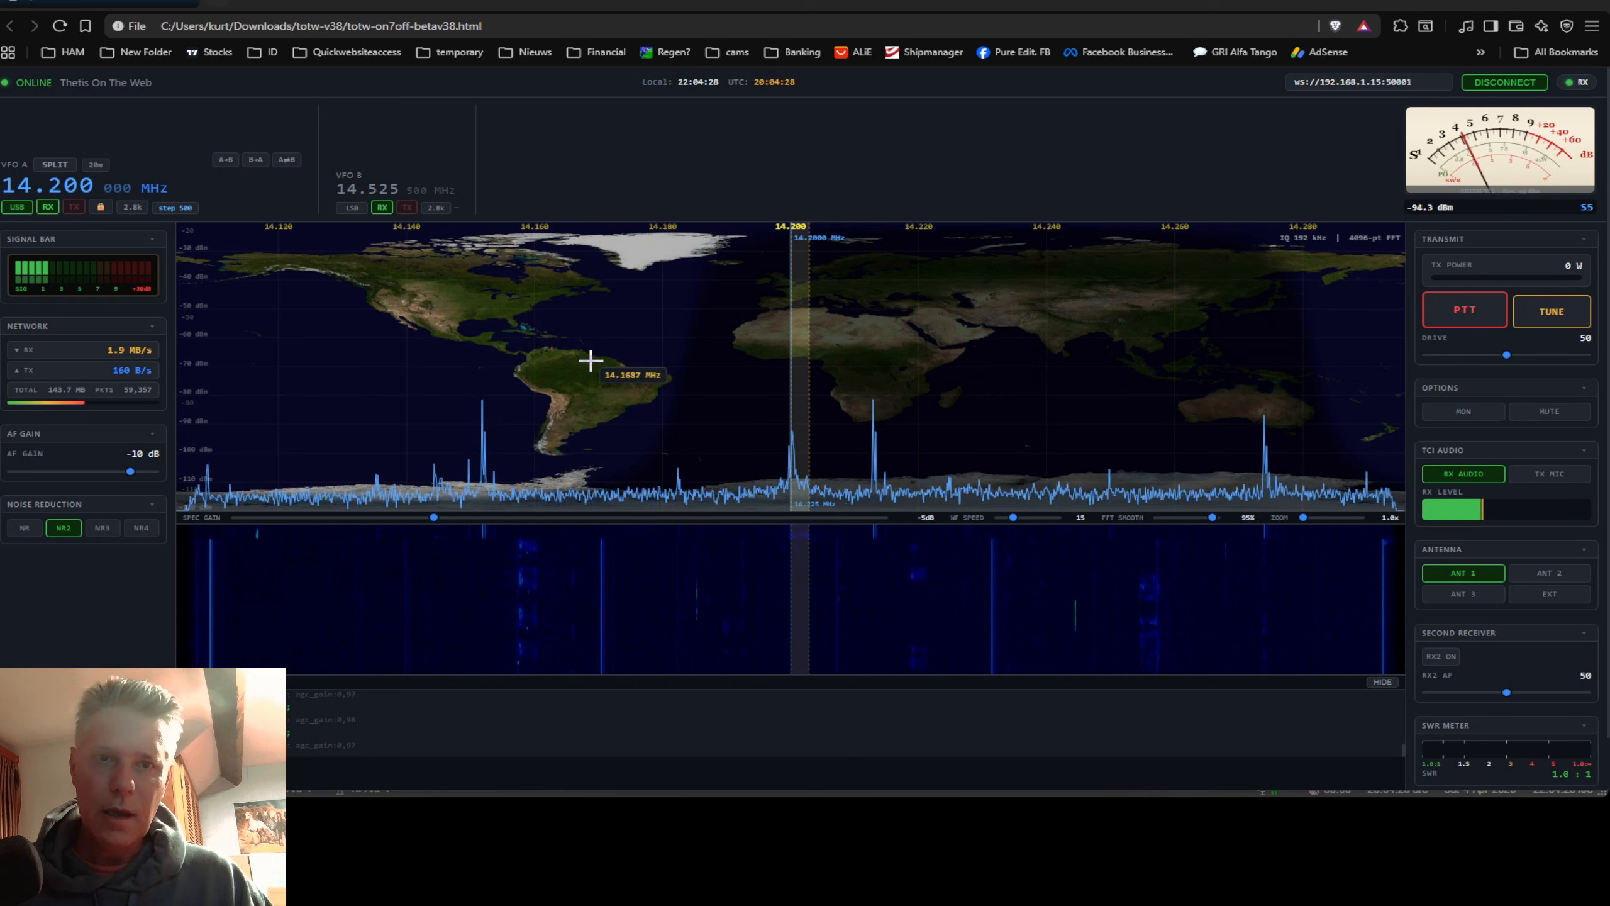
{"action": "left_click", "coordinate": [15, 209]}
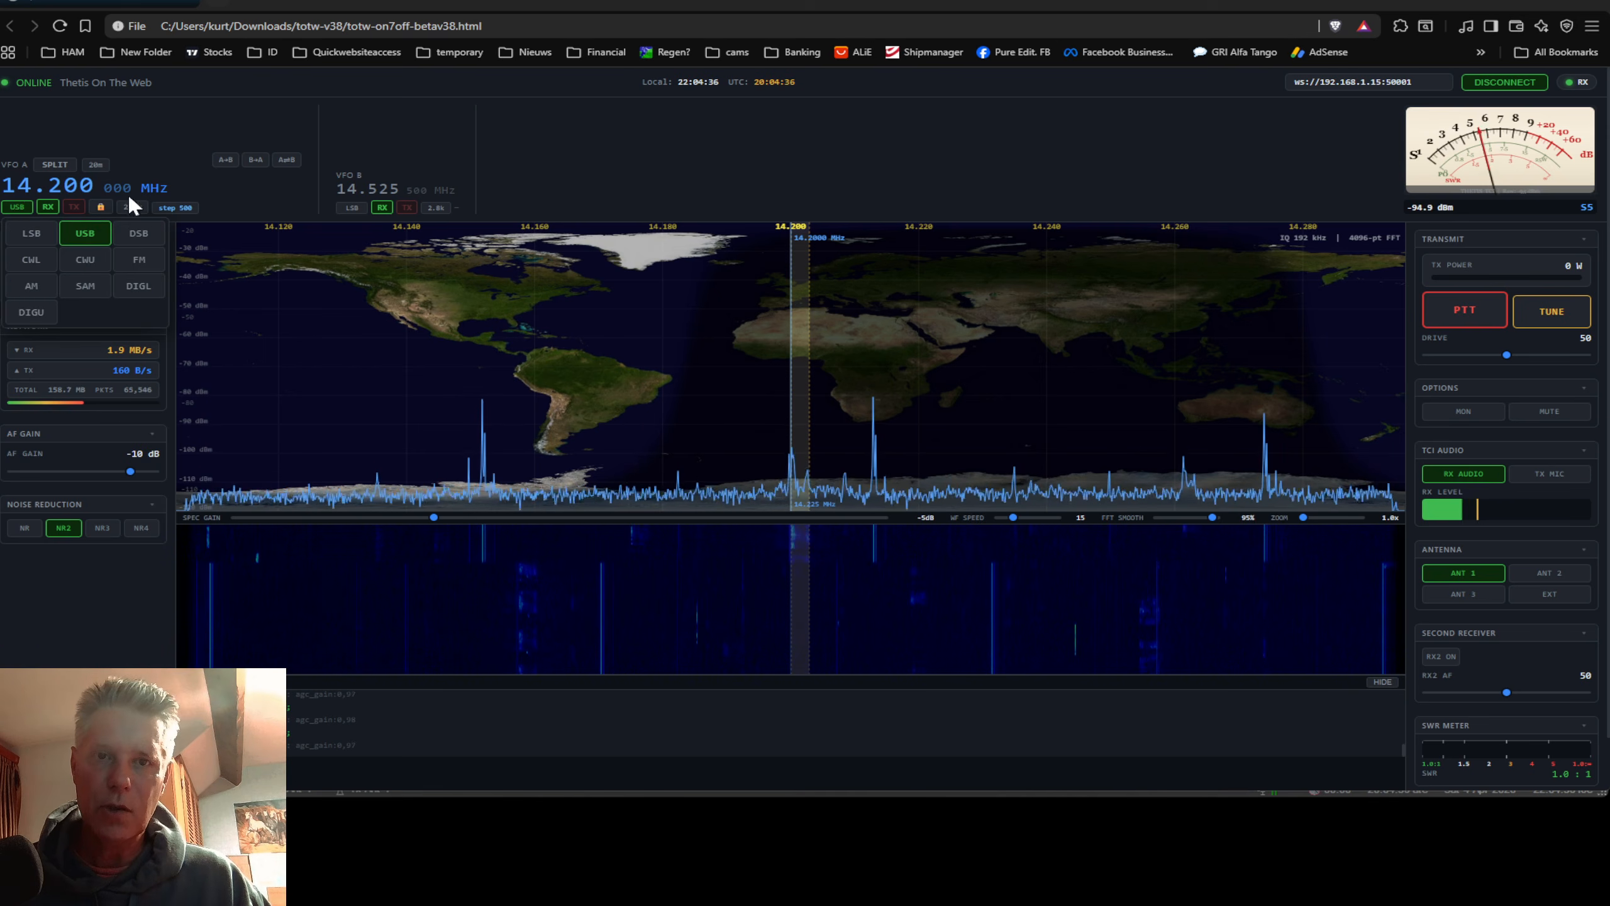
{"action": "left_click", "coordinate": [178, 142]}
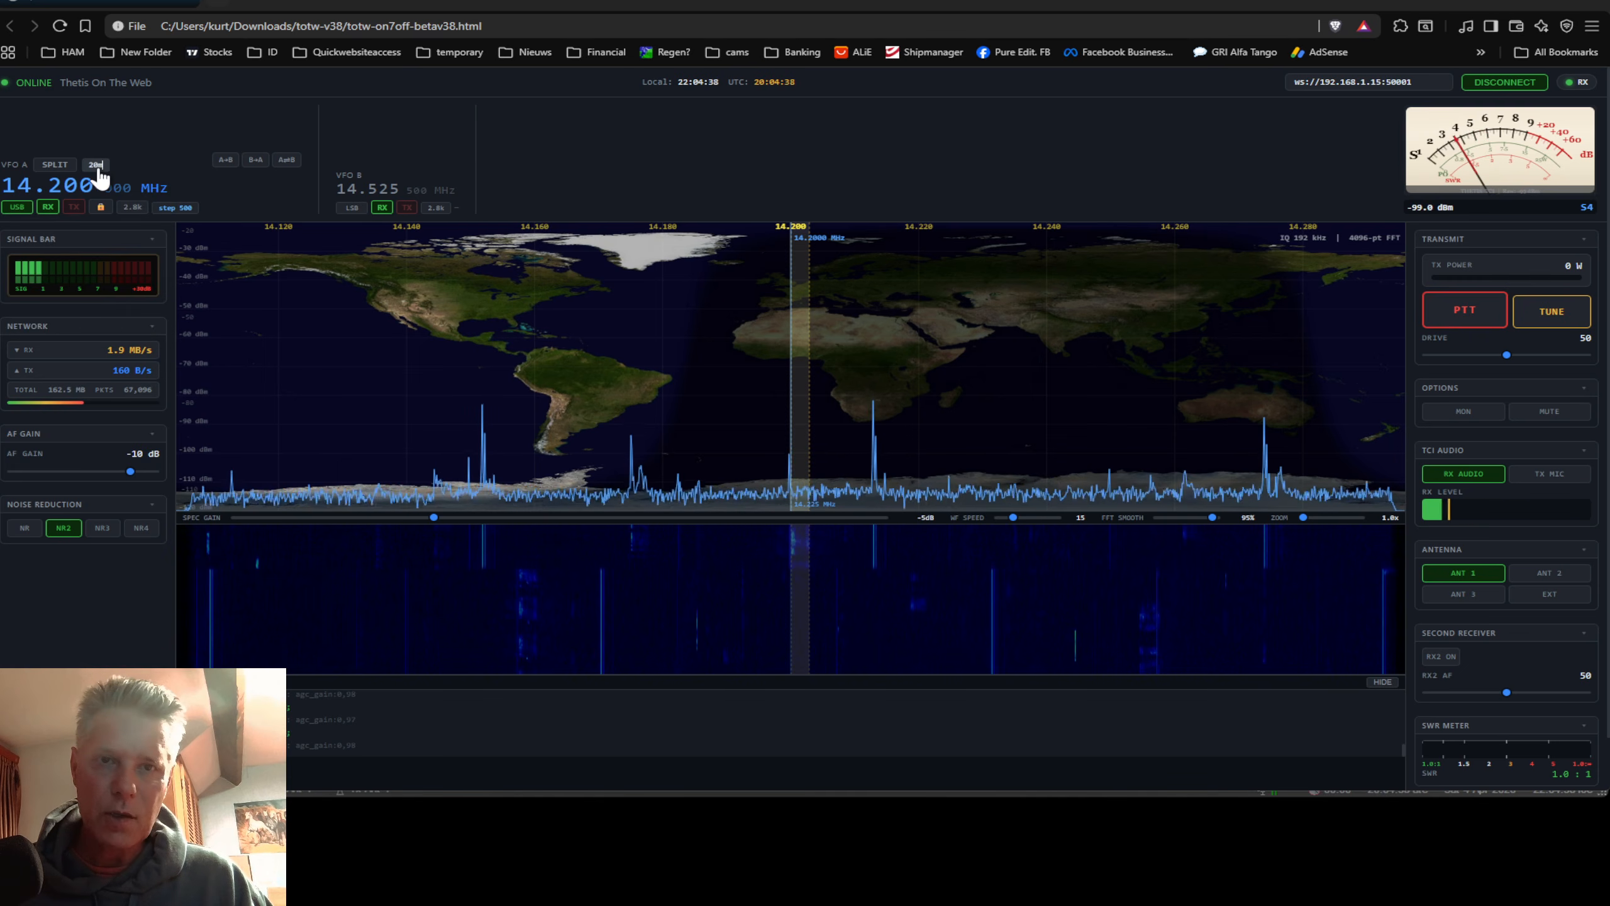
{"action": "left_click", "coordinate": [96, 166]}
{"action": "left_click", "coordinate": [169, 133]}
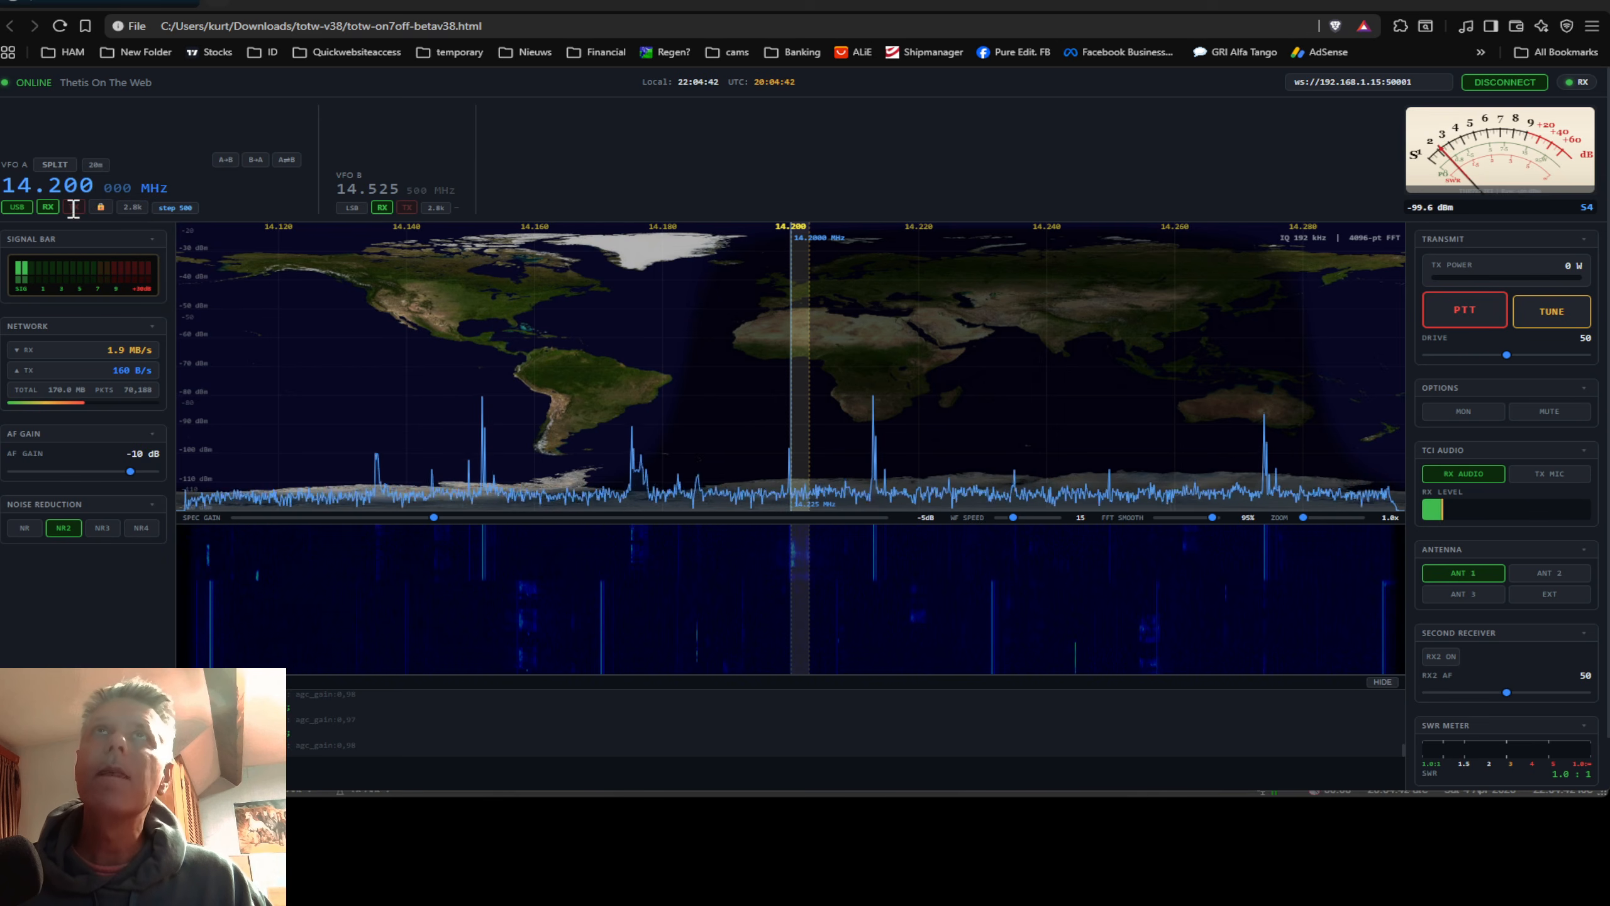
Step: Set VFO A's filter width to 3k and view its tuning step choices without changing them
{"action": "left_click", "coordinate": [133, 210]}
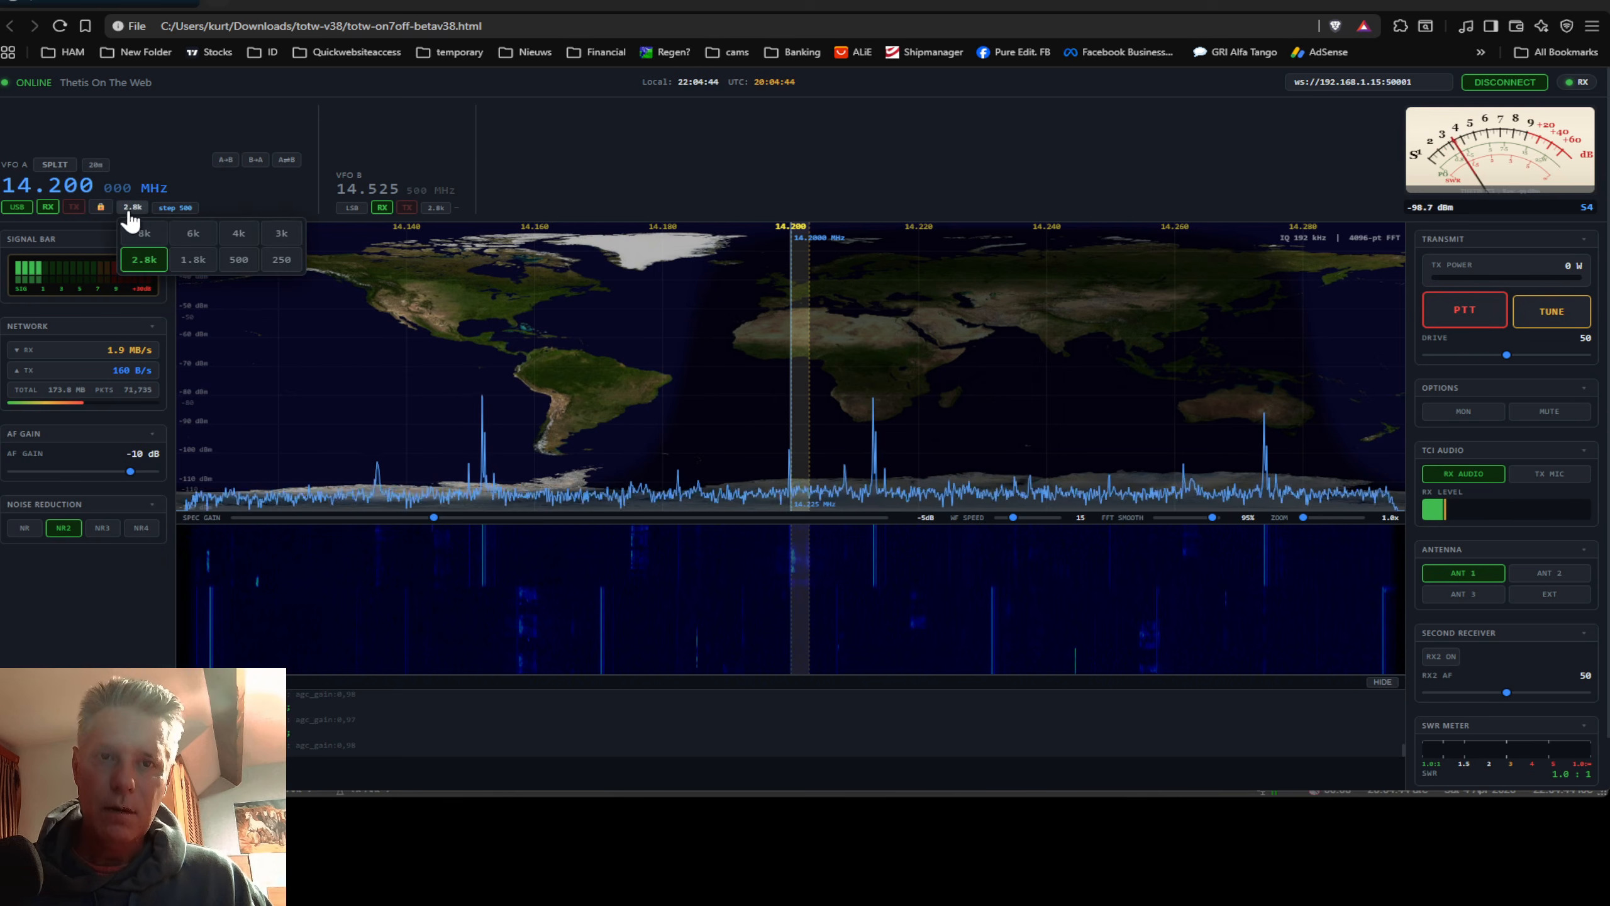
{"action": "left_click", "coordinate": [281, 246]}
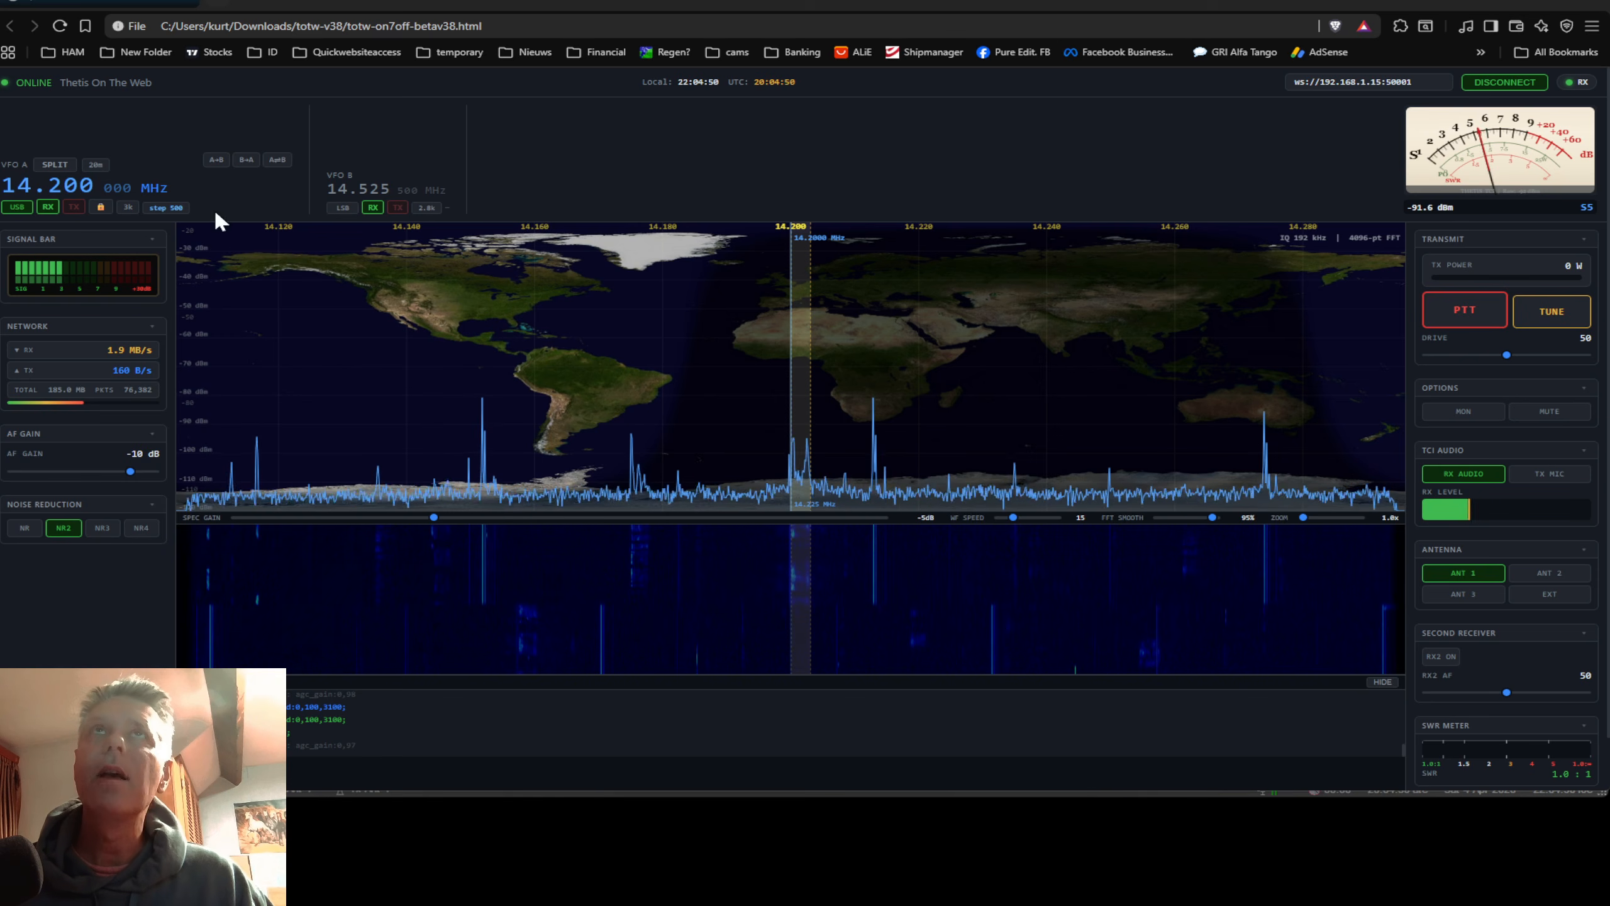
{"action": "left_click", "coordinate": [168, 210]}
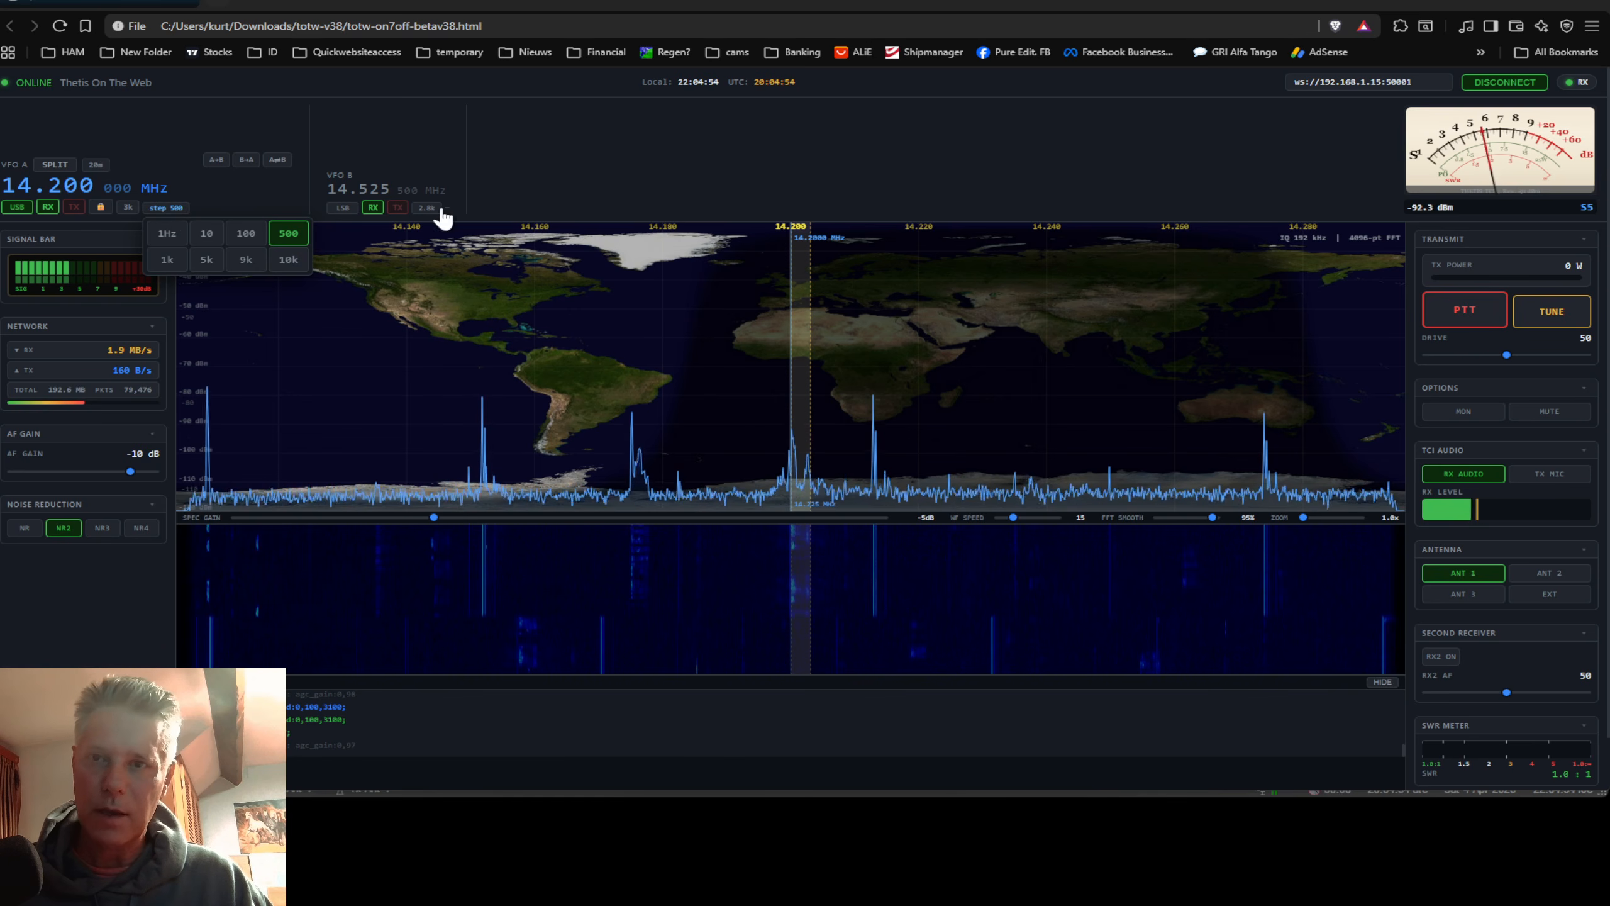
{"action": "left_click", "coordinate": [620, 174]}
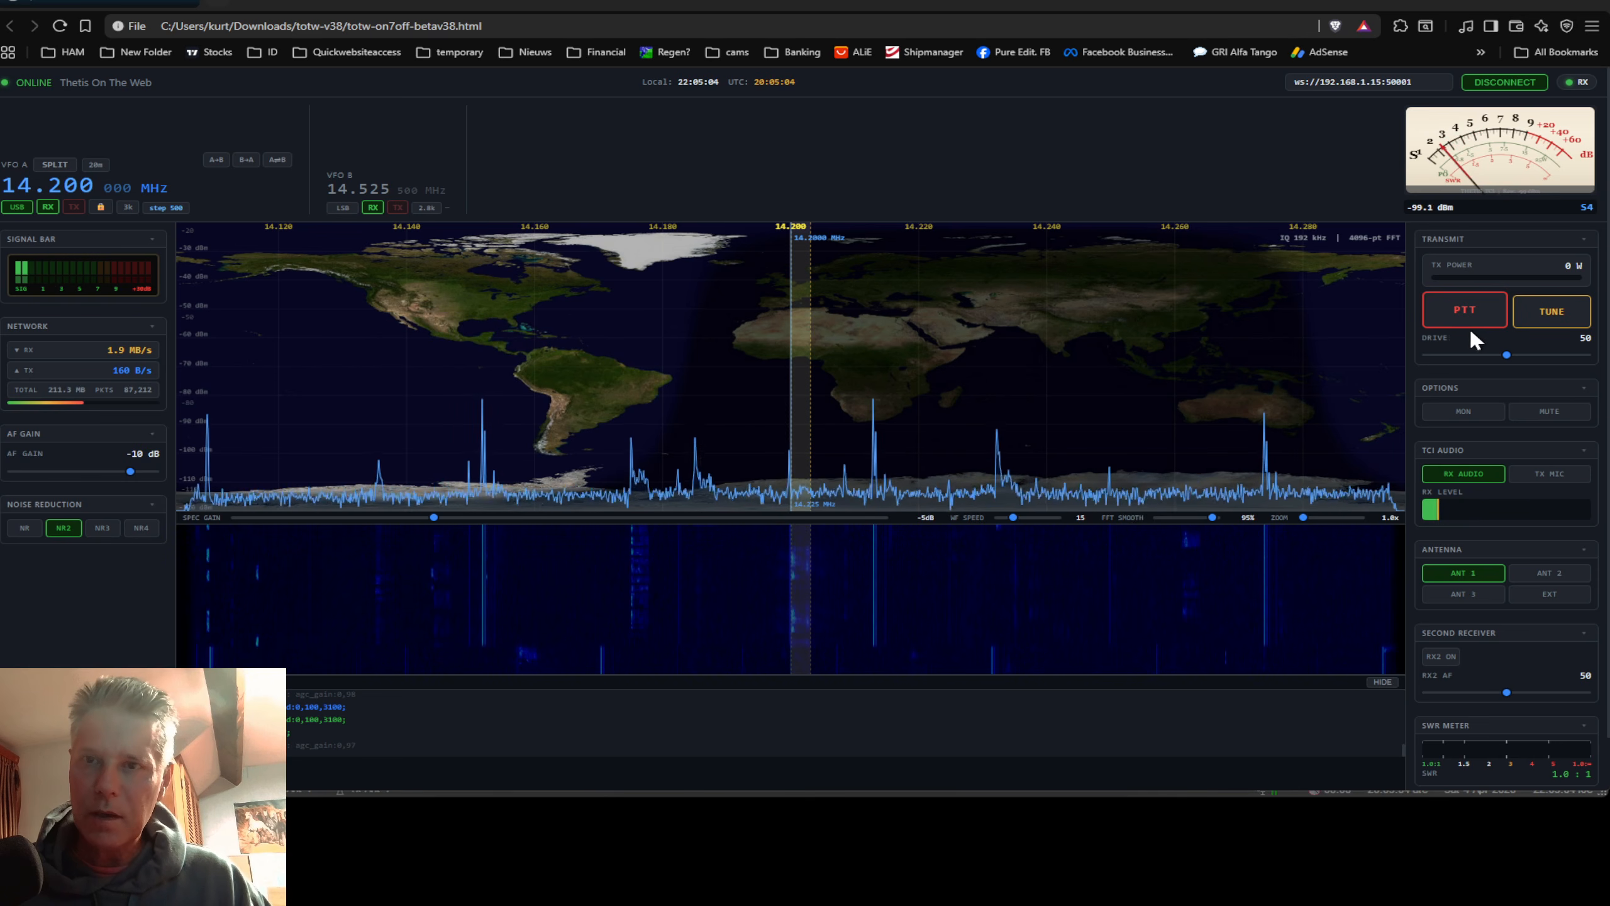
Step: Enable the TX microphone with browser microphone access allowed, and test transmission by switching PTT on and off
{"action": "left_click", "coordinate": [1550, 476]}
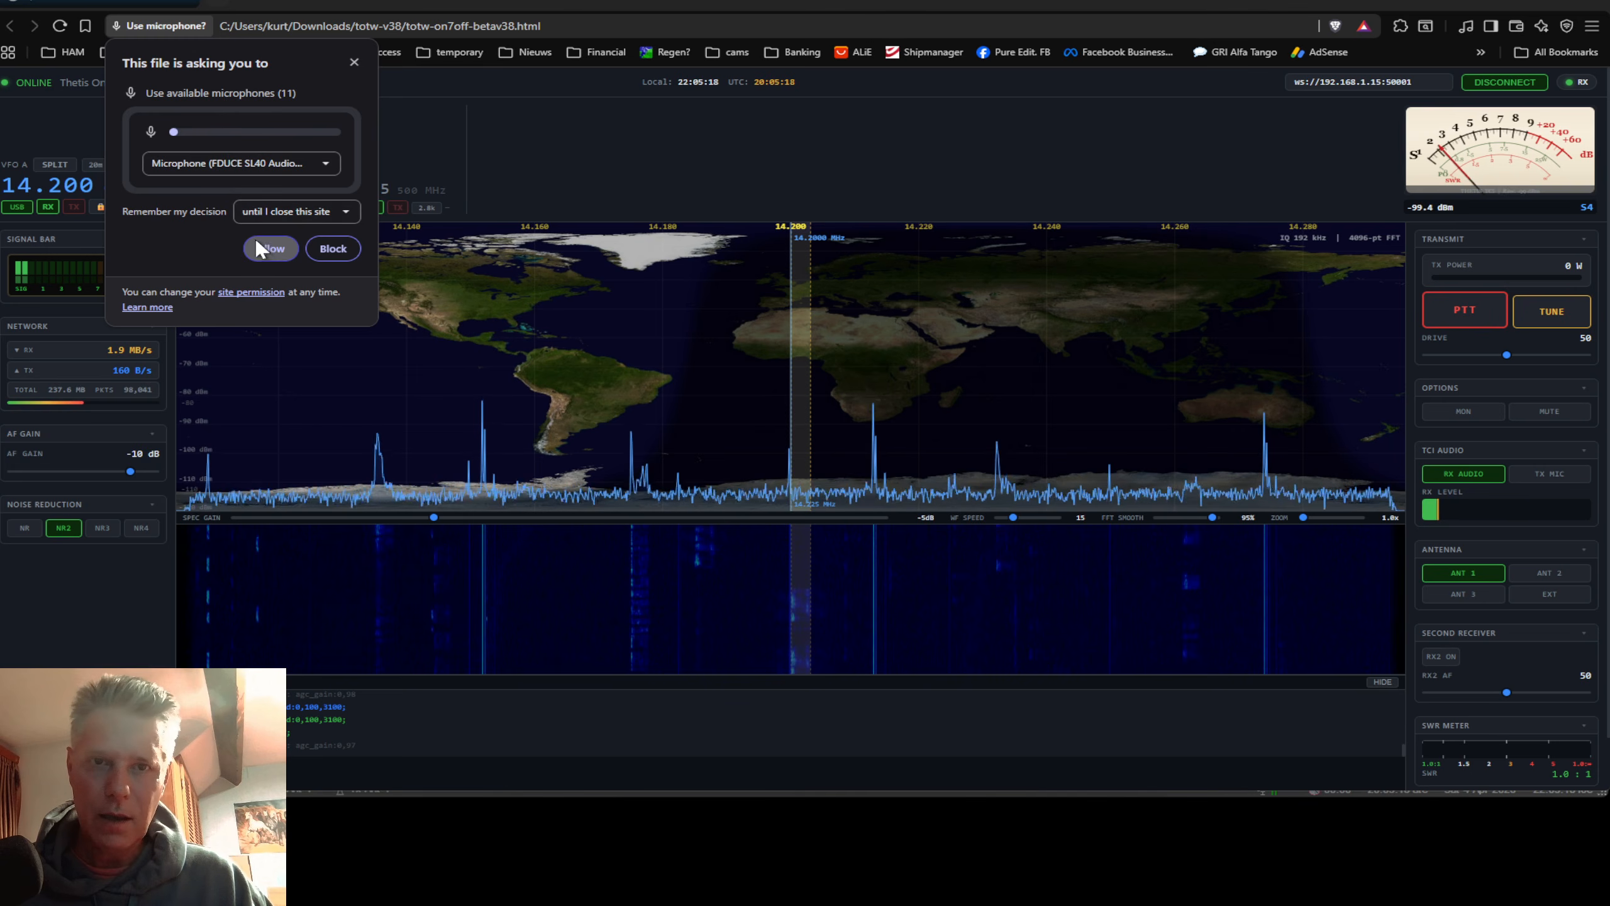
{"action": "left_click", "coordinate": [265, 249]}
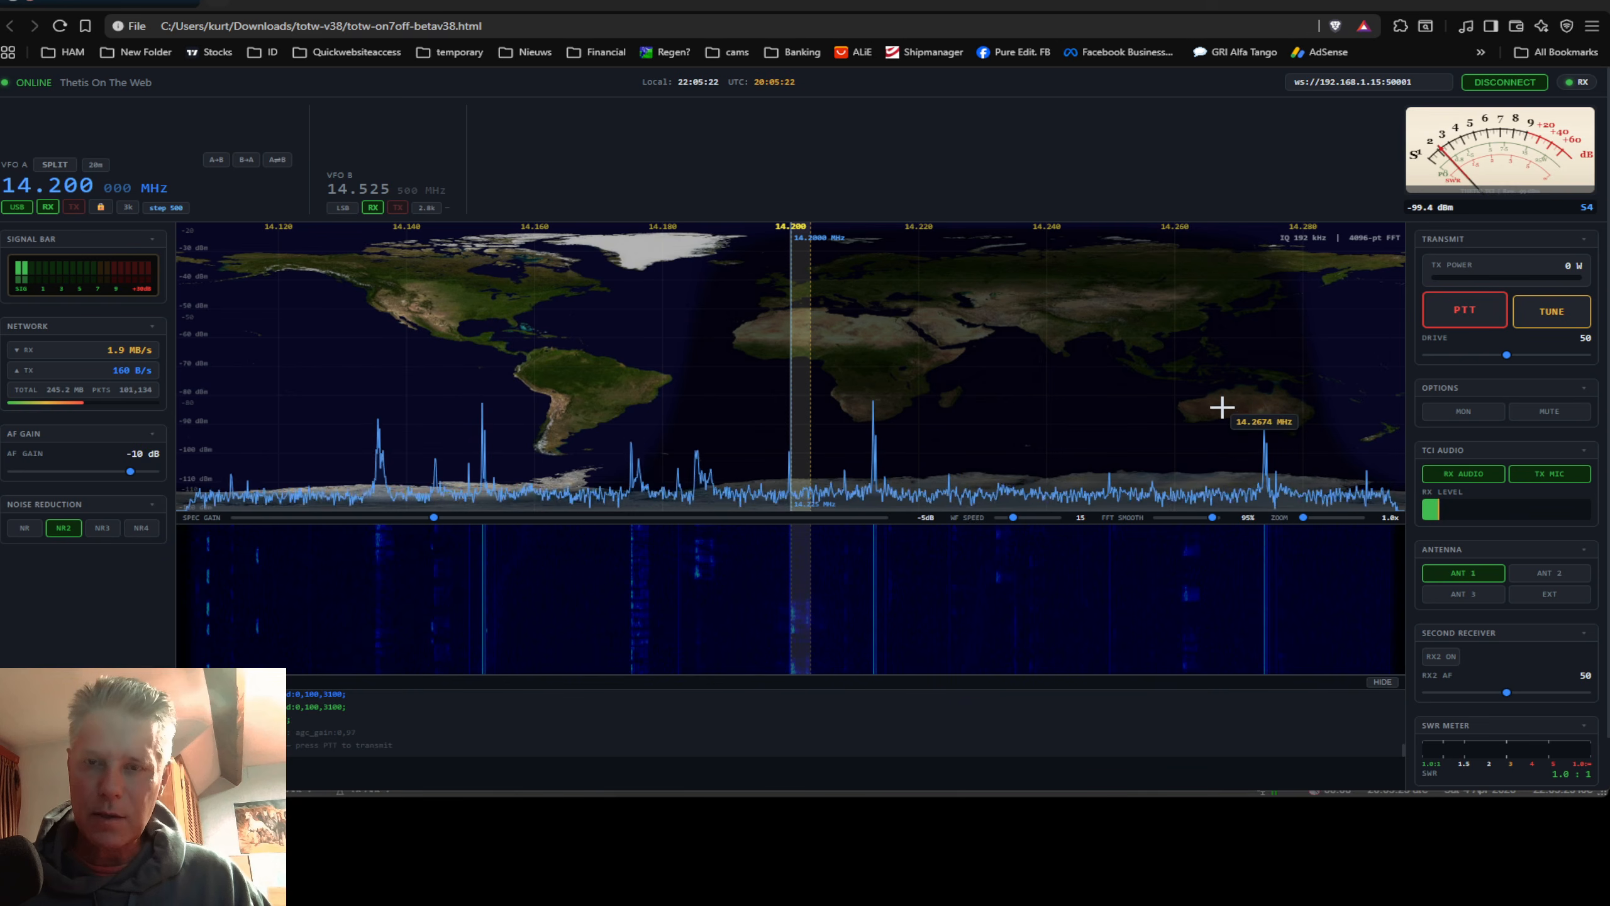
{"action": "left_click", "coordinate": [1469, 320]}
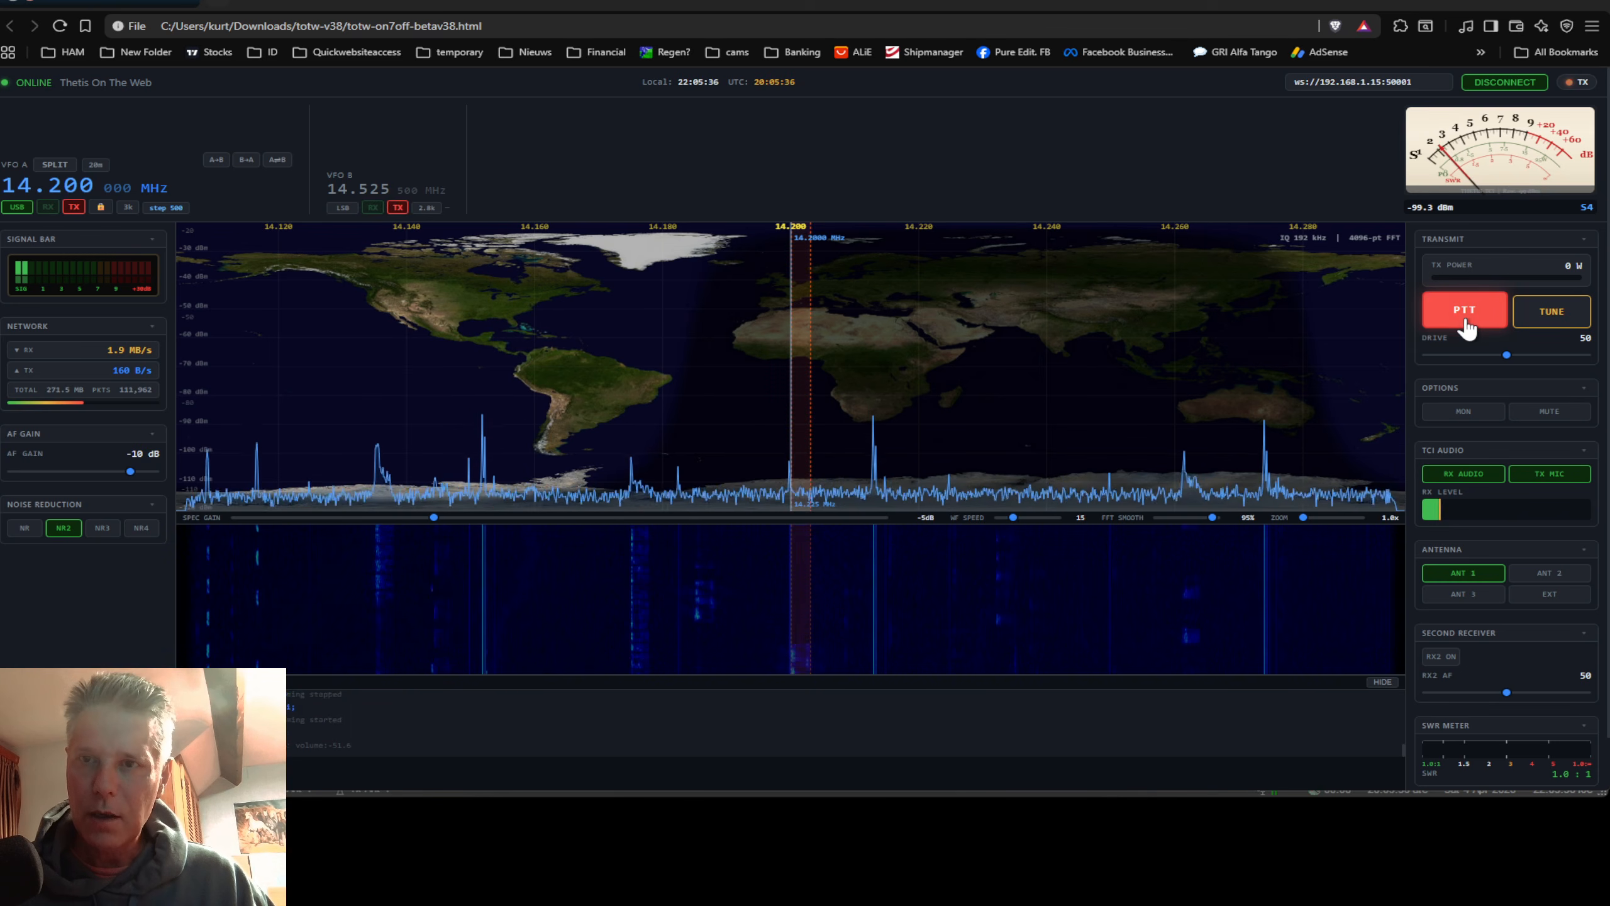
{"action": "left_click", "coordinate": [1456, 326]}
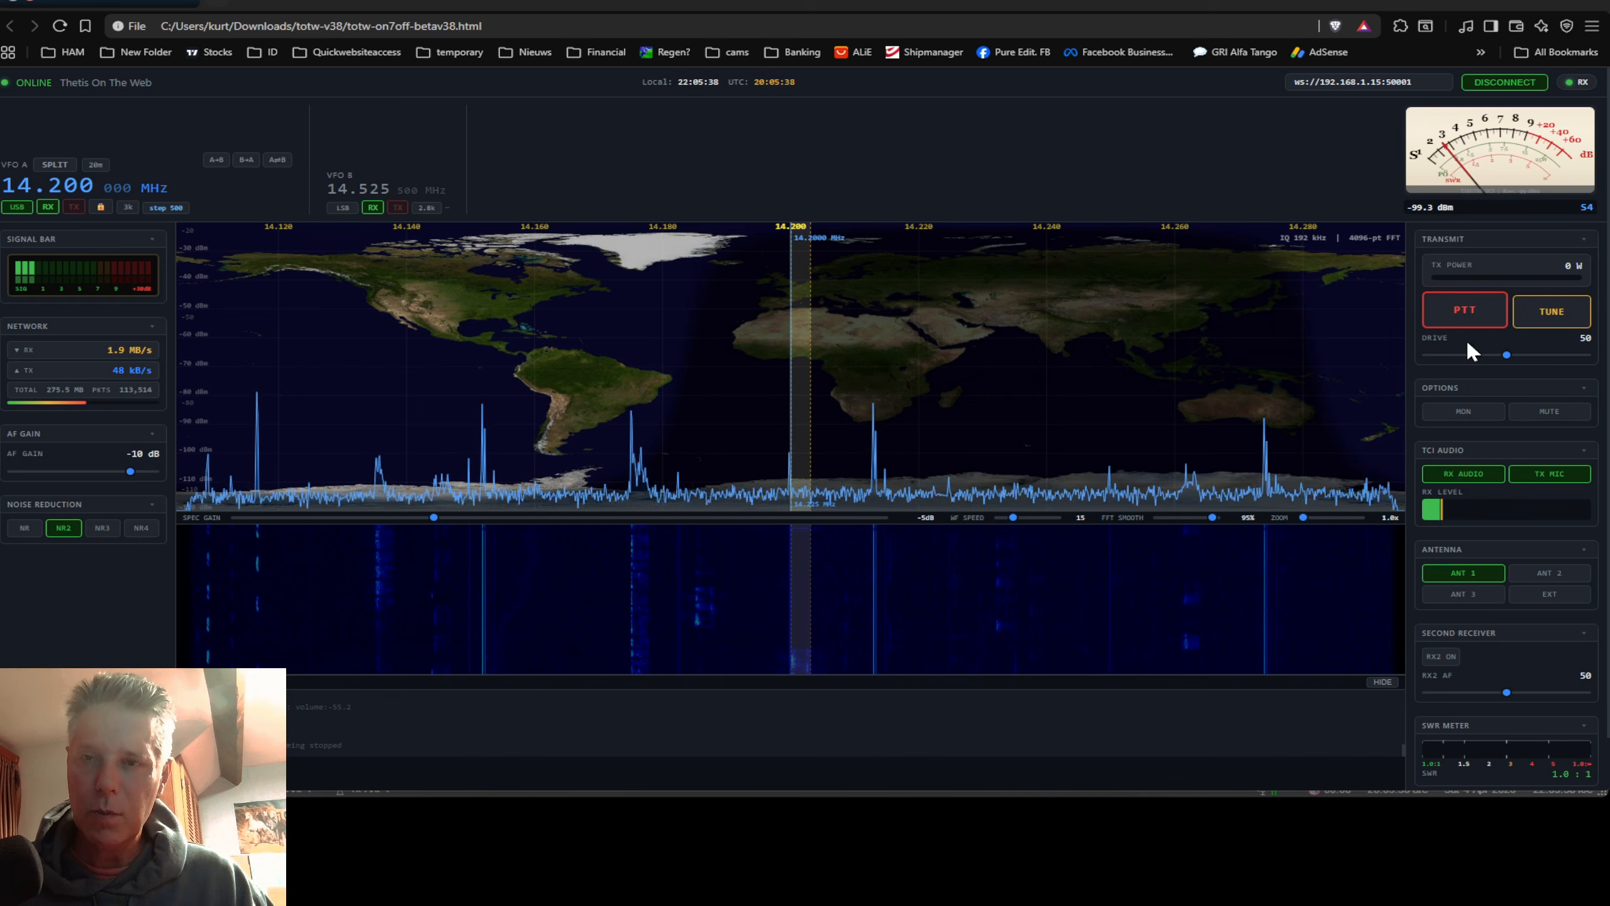